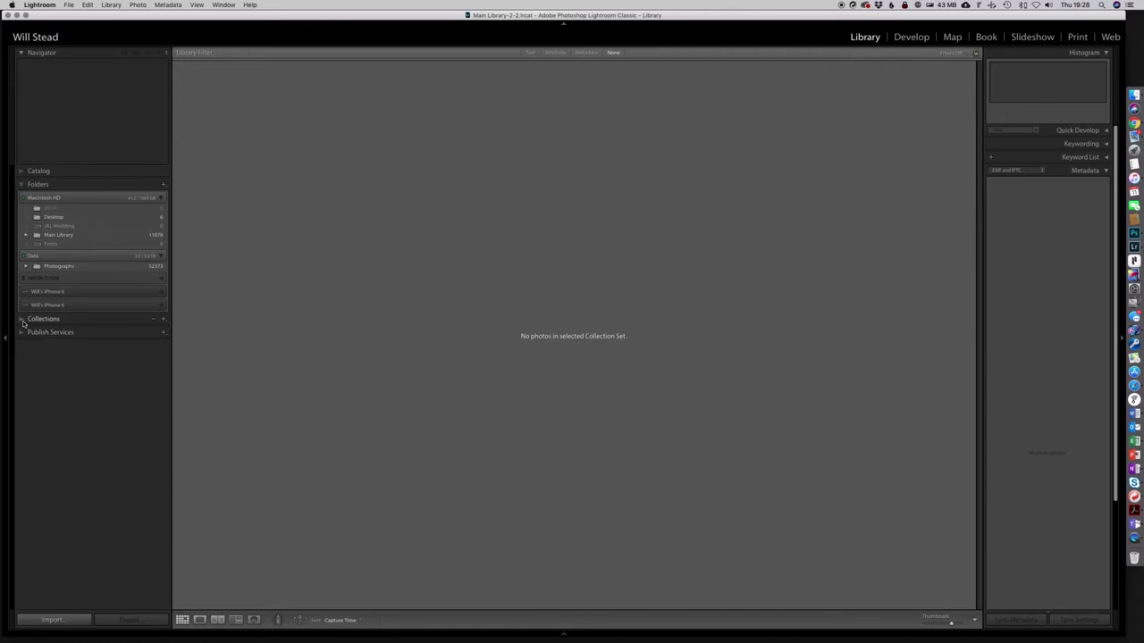
- Create a collection named "Normal Selection" inside the Video collection set and open it
{"action": "left_click", "coordinate": [21, 320]}
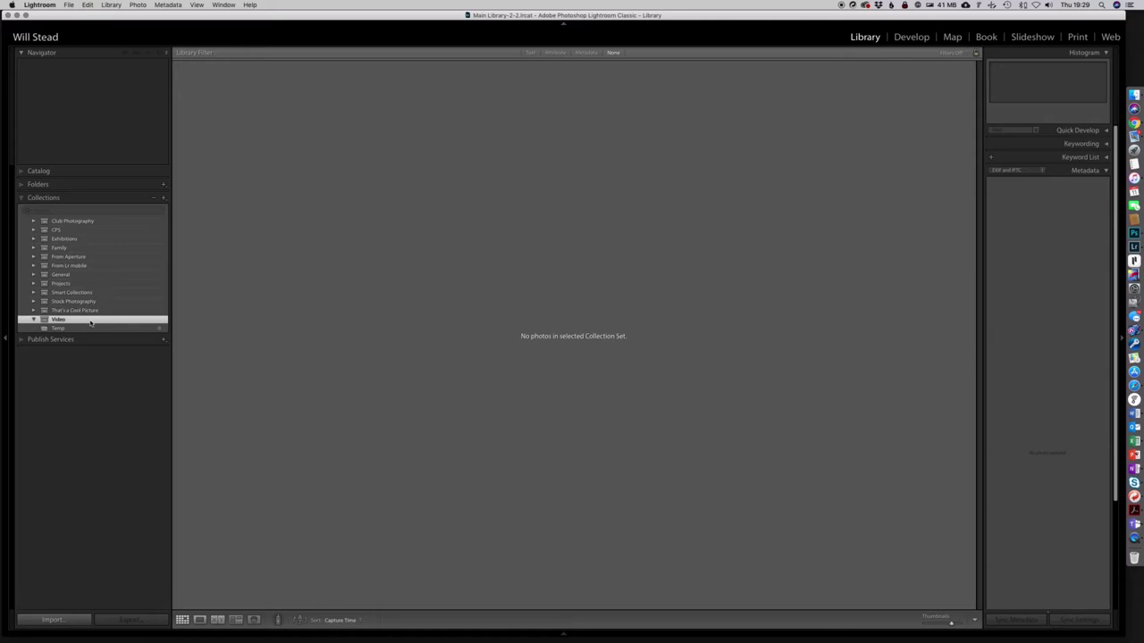
{"action": "left_click", "coordinate": [34, 320]}
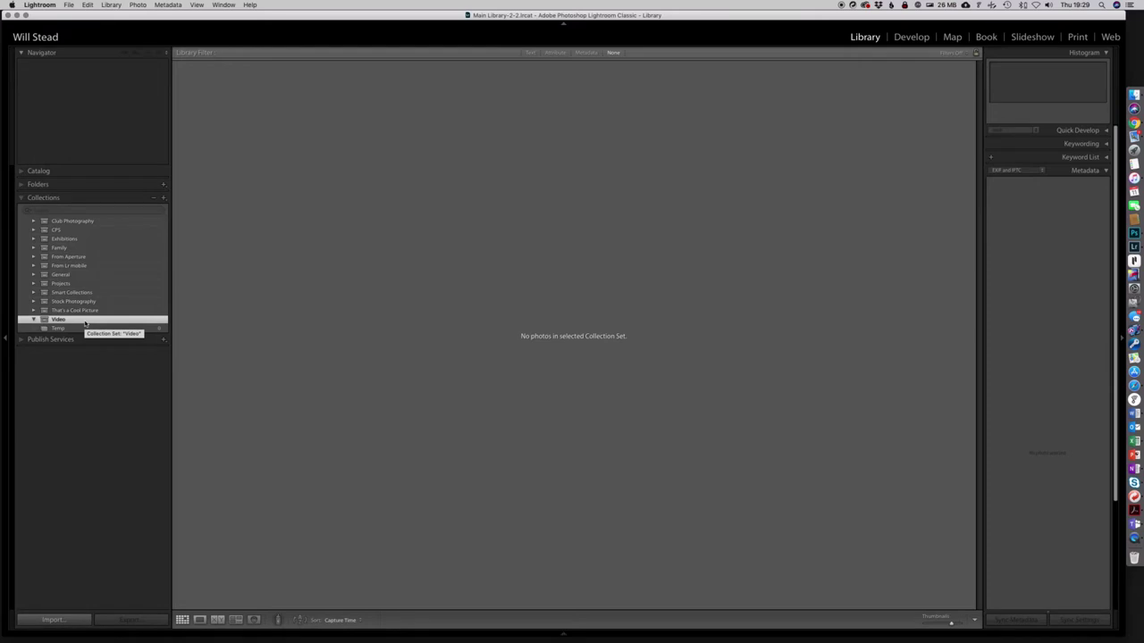
{"action": "left_click", "coordinate": [165, 198]}
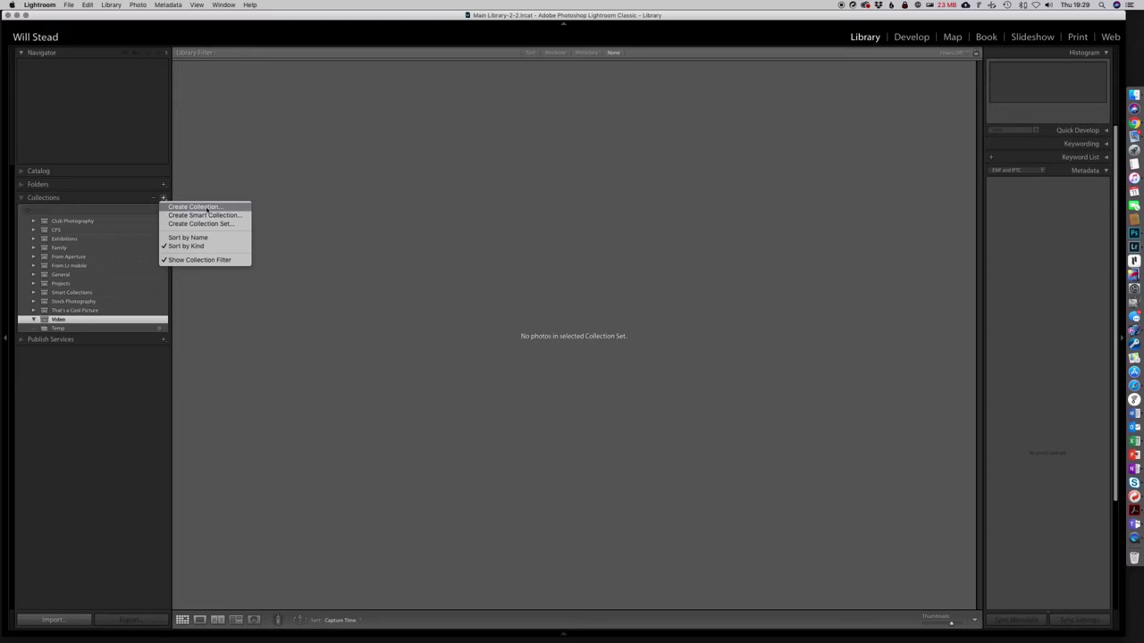
{"action": "left_click", "coordinate": [207, 208]}
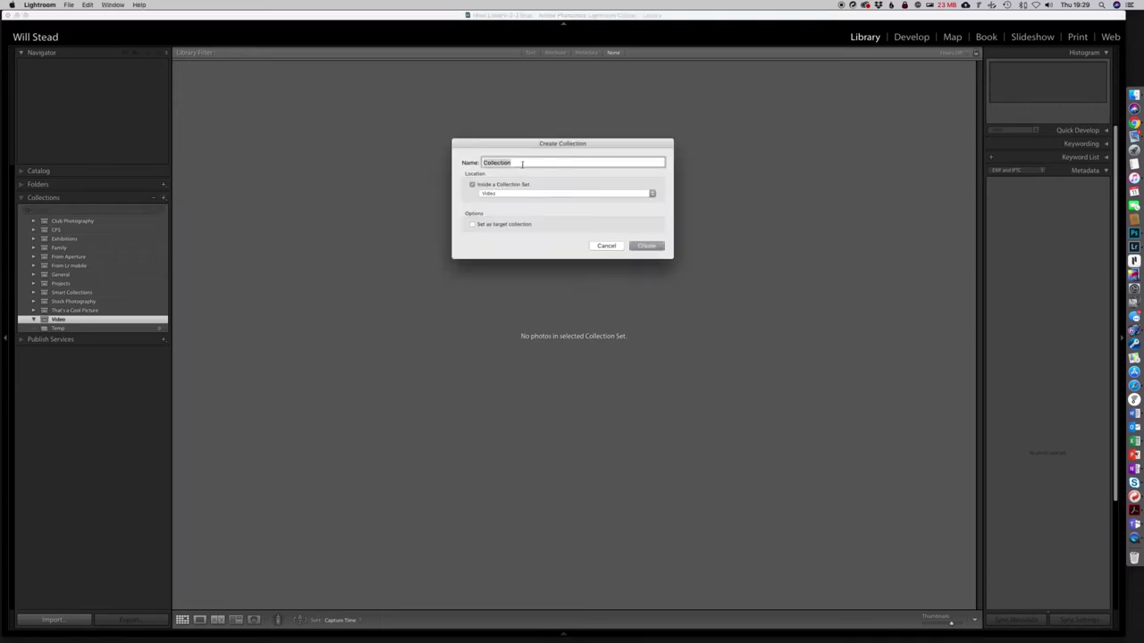
{"action": "type", "text": "Normal Selection"}
{"action": "left_click", "coordinate": [647, 246]}
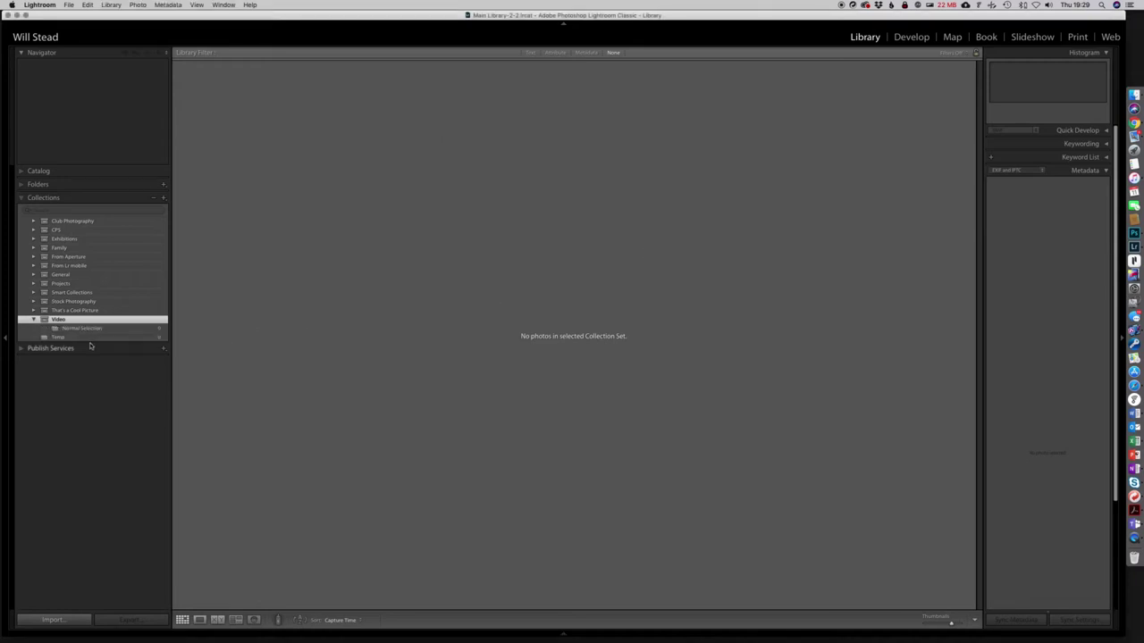
{"action": "left_click", "coordinate": [106, 330]}
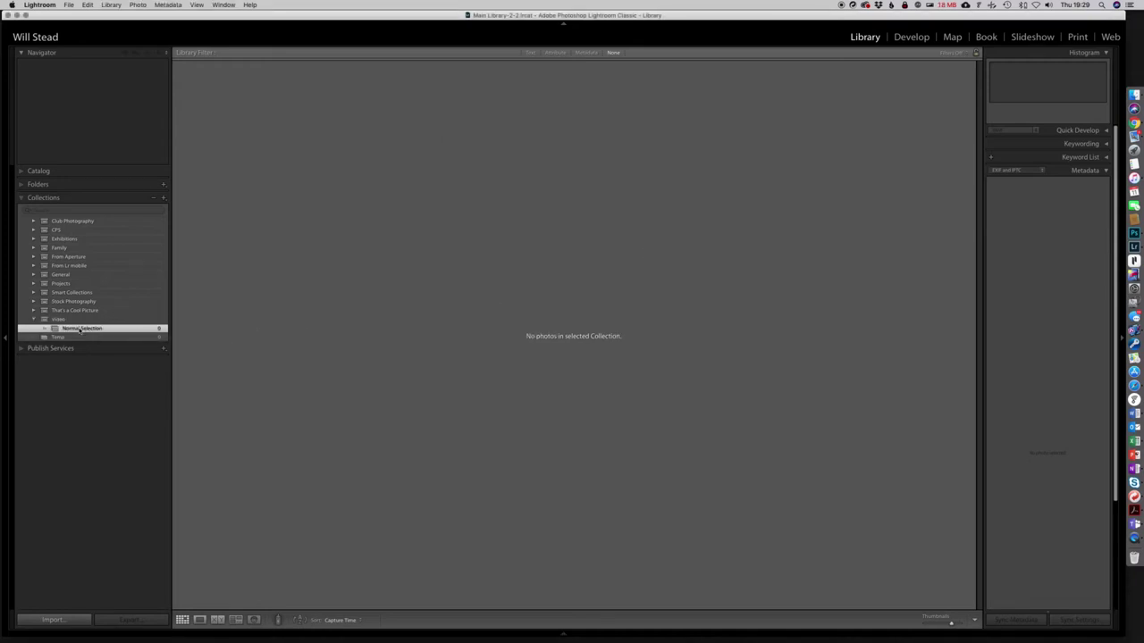
- Add the red-haired woman's colour close-up and the black-and-white seated portrait from the Exhibitions set to the Normal Selection collection
{"action": "mouse_move", "coordinate": [60, 326]}
{"action": "left_click", "coordinate": [44, 232]}
{"action": "scroll", "coordinate": [509, 417], "scroll_direction": "down", "scroll_amount": 10}
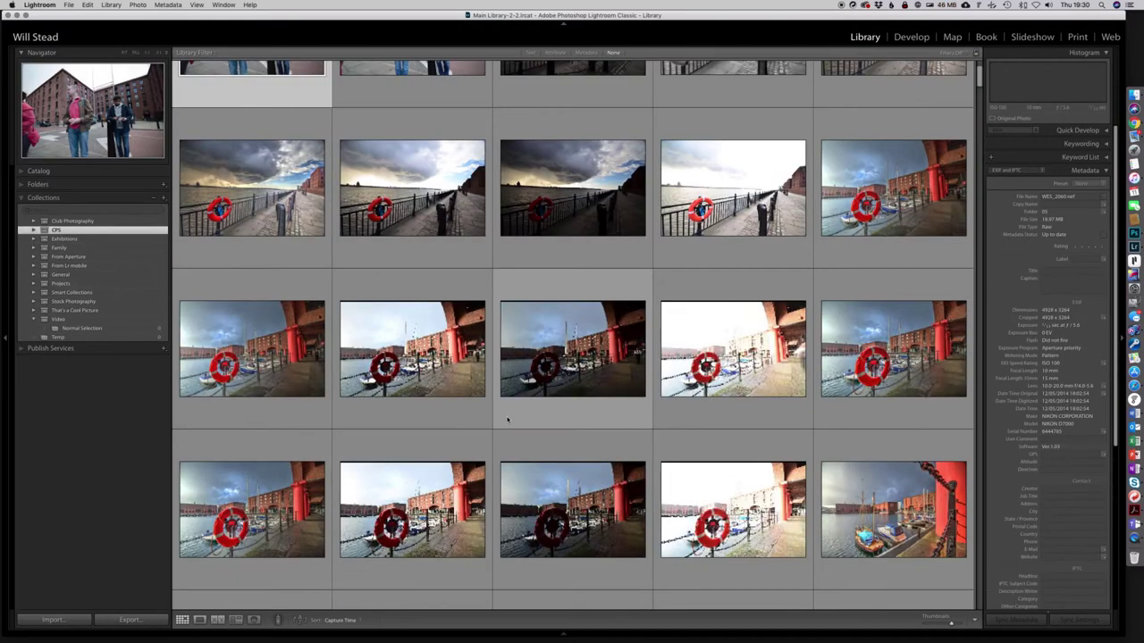
{"action": "scroll", "coordinate": [508, 418], "scroll_direction": "down", "scroll_amount": 5}
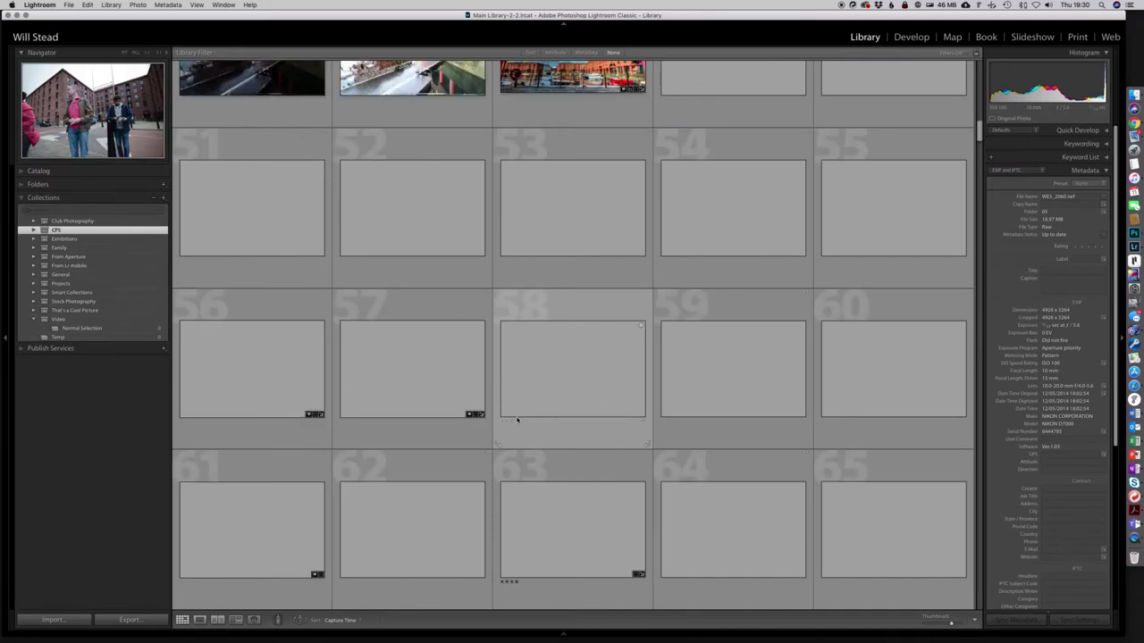
{"action": "left_click", "coordinate": [63, 239]}
{"action": "scroll", "coordinate": [615, 416], "scroll_direction": "down", "scroll_amount": 10}
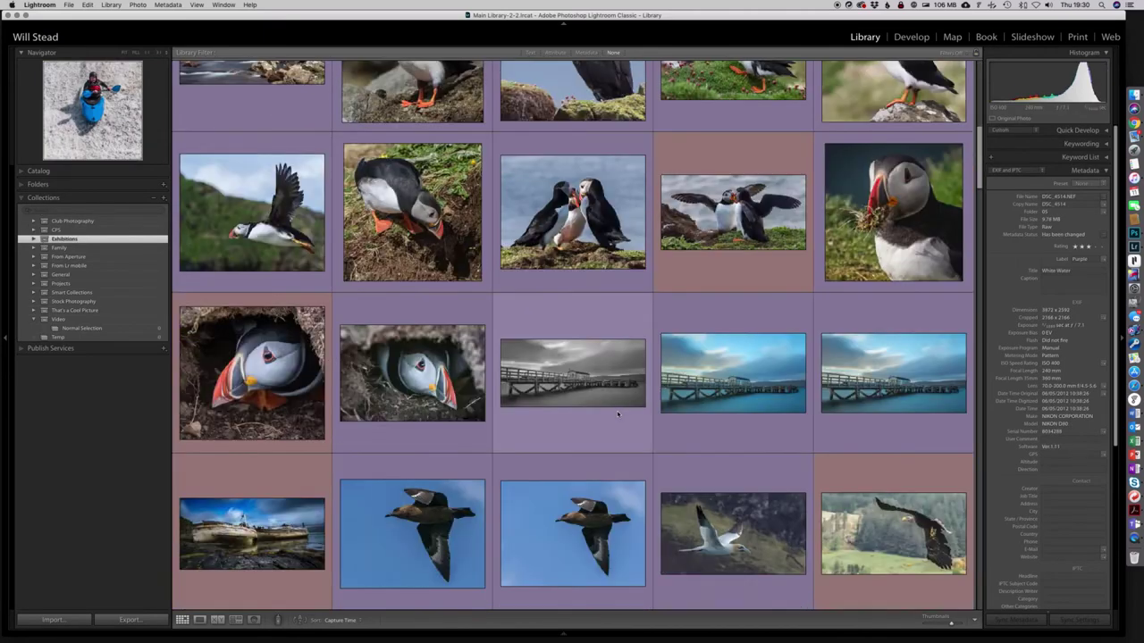
{"action": "scroll", "coordinate": [604, 416], "scroll_direction": "down", "scroll_amount": 3}
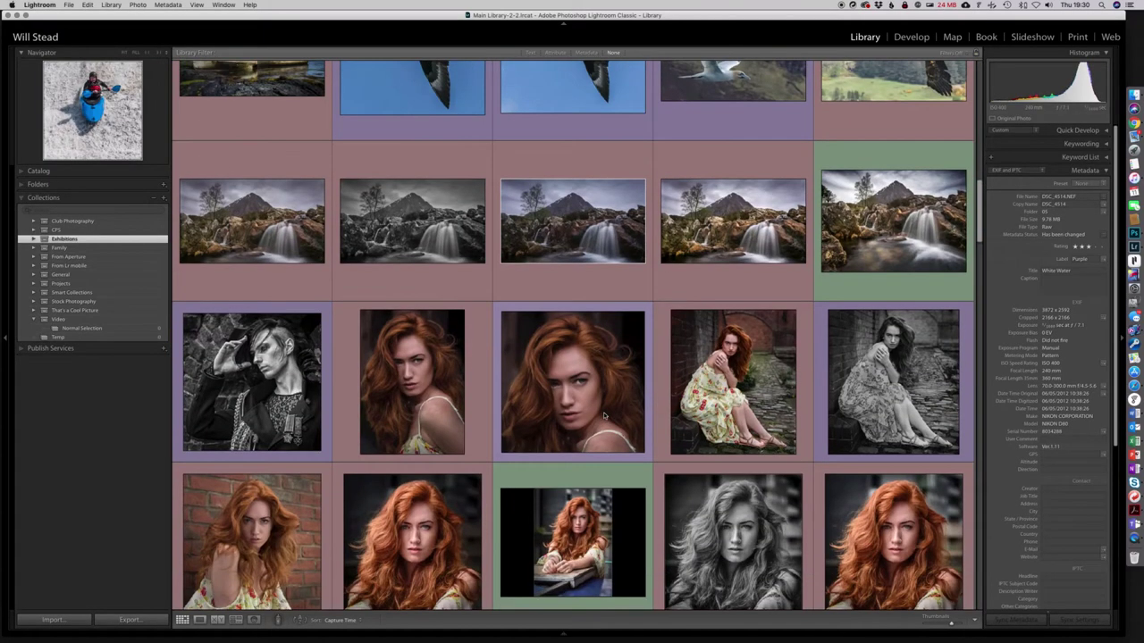
{"action": "left_click_drag", "start_coordinate": [598, 374], "coordinate": [115, 329]}
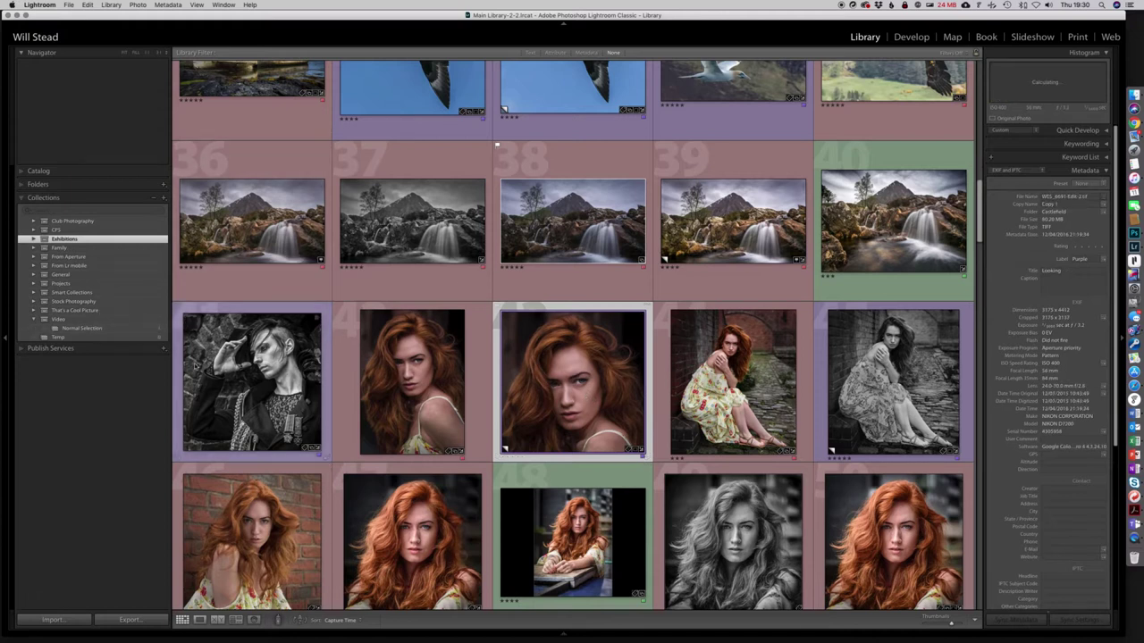
{"action": "left_click_drag", "start_coordinate": [843, 392], "coordinate": [72, 329]}
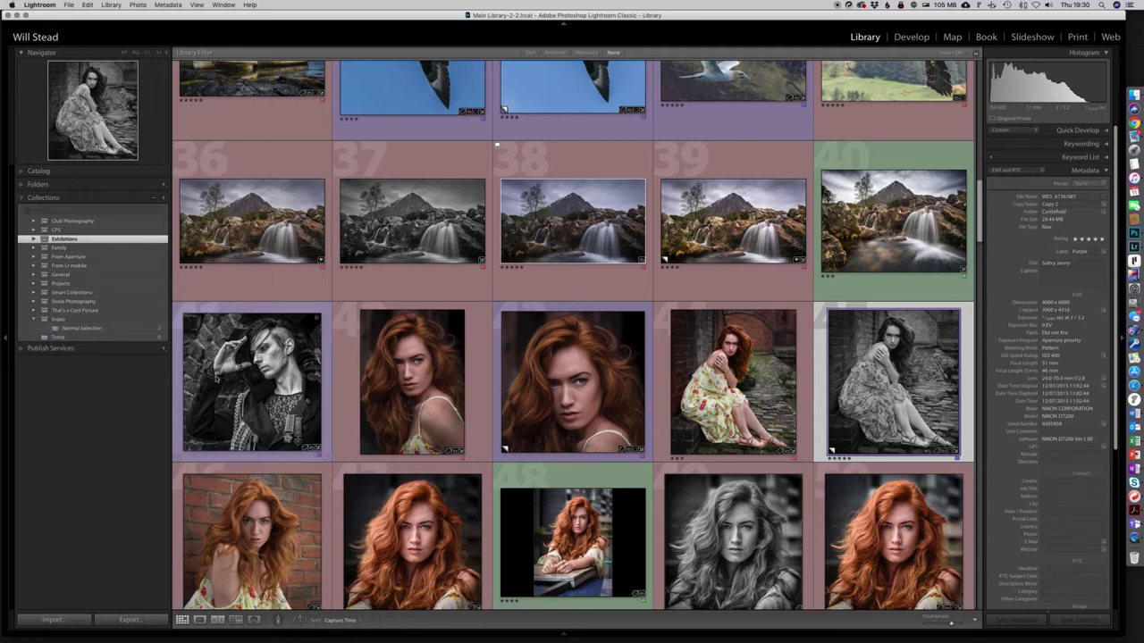
- Add the front-facing portrait in the black fur hat and a photo of two gull chicks from Exhibitions to Normal Selection
{"action": "scroll", "coordinate": [447, 354], "scroll_direction": "down", "scroll_amount": 6}
{"action": "scroll", "coordinate": [447, 355], "scroll_direction": "down", "scroll_amount": 2}
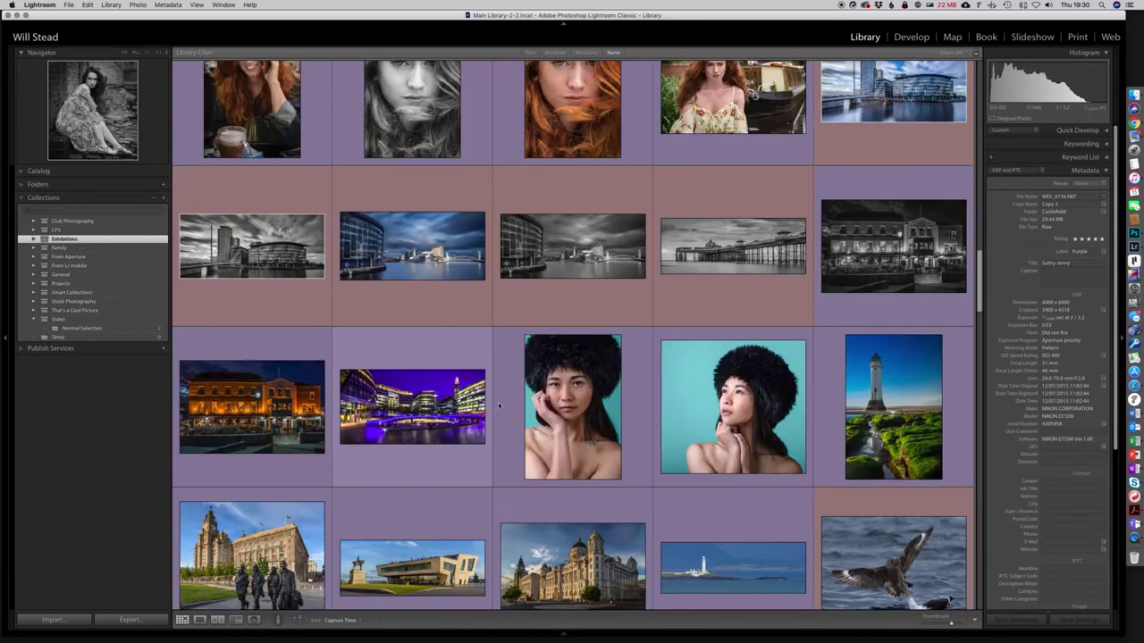
{"action": "left_click_drag", "start_coordinate": [563, 402], "coordinate": [95, 327]}
{"action": "scroll", "coordinate": [535, 440], "scroll_direction": "down", "scroll_amount": 1}
{"action": "scroll", "coordinate": [534, 440], "scroll_direction": "down", "scroll_amount": 10}
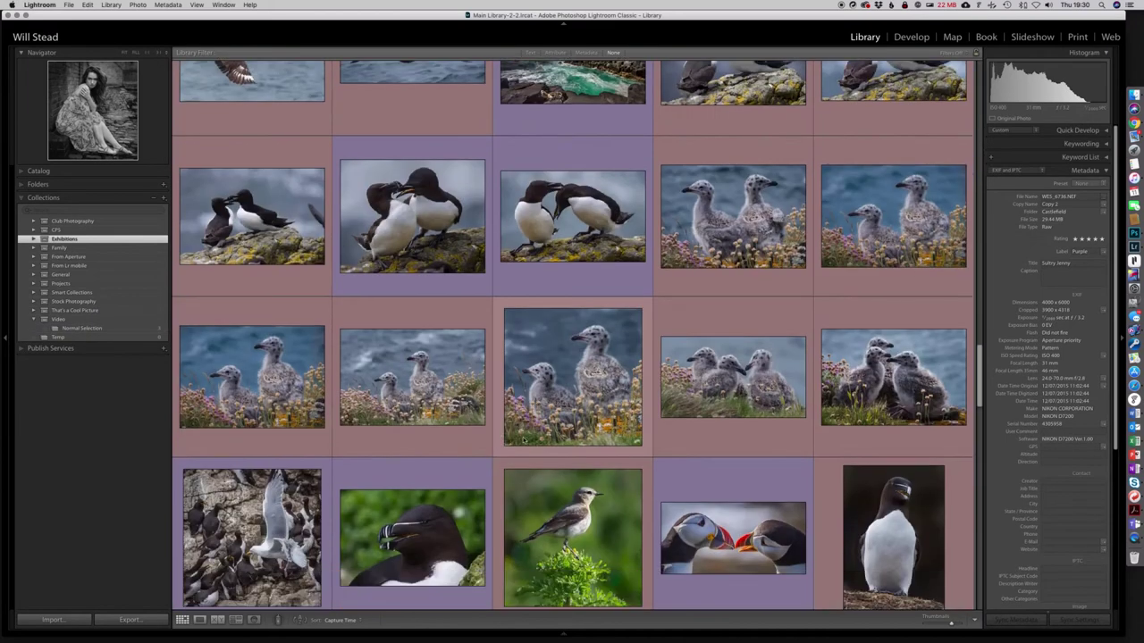
{"action": "left_click_drag", "start_coordinate": [408, 380], "coordinate": [92, 327]}
- Add the black-and-white portrait of the hooded woman from Exhibitions to Normal Selection, and open that collection
{"action": "scroll", "coordinate": [444, 429], "scroll_direction": "down", "scroll_amount": 10}
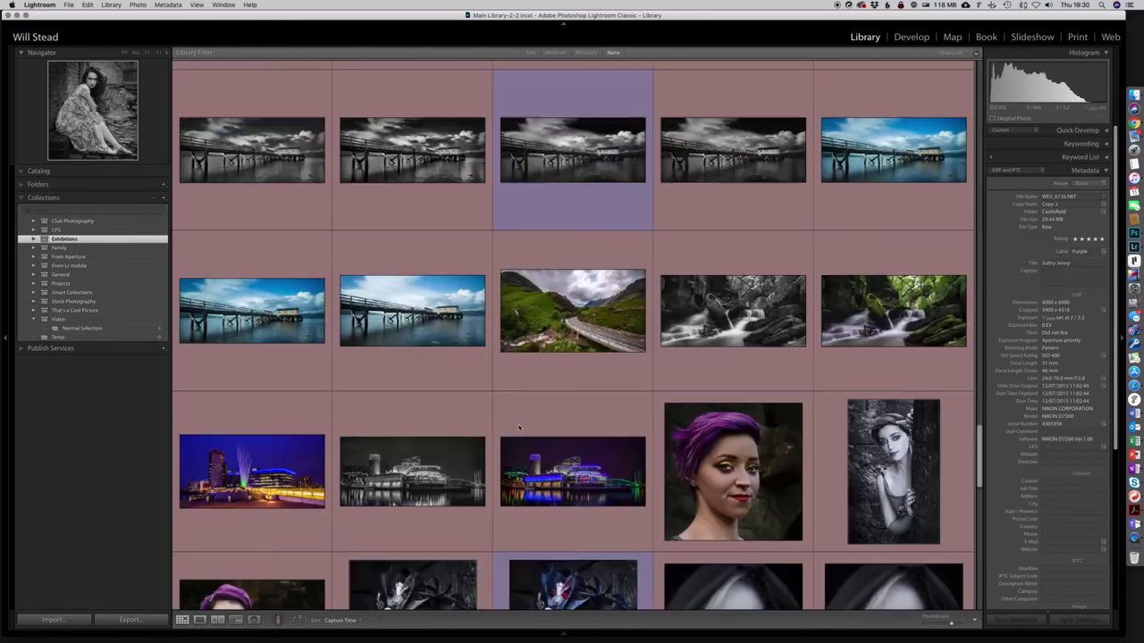
{"action": "scroll", "coordinate": [518, 427], "scroll_direction": "down", "scroll_amount": 3}
{"action": "left_click_drag", "start_coordinate": [715, 469], "coordinate": [92, 328]}
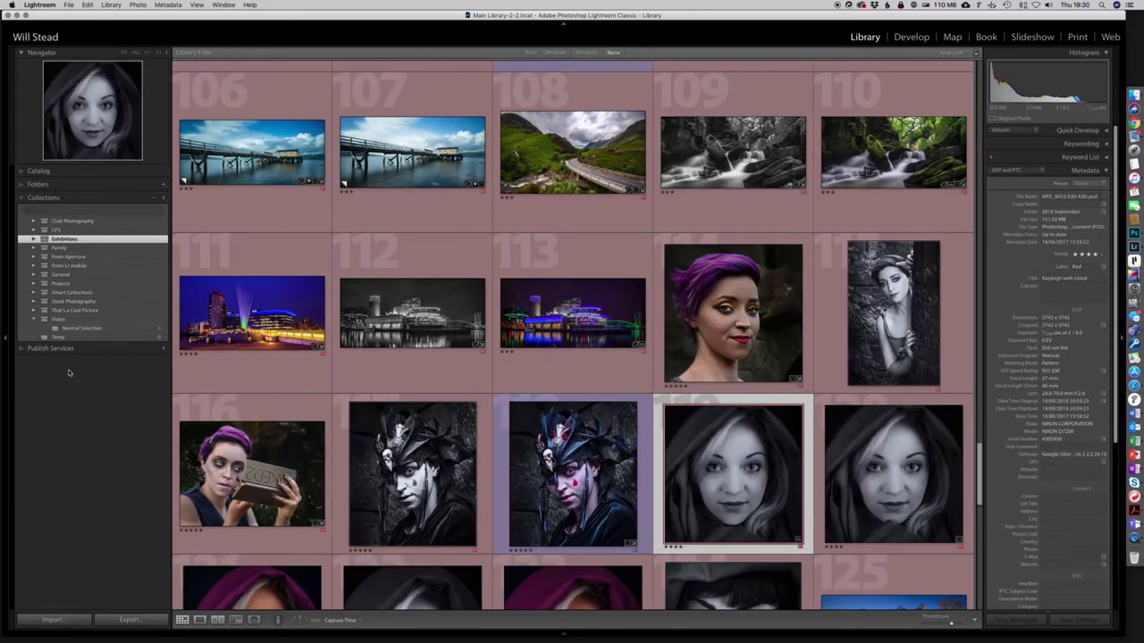
{"action": "left_click", "coordinate": [91, 331]}
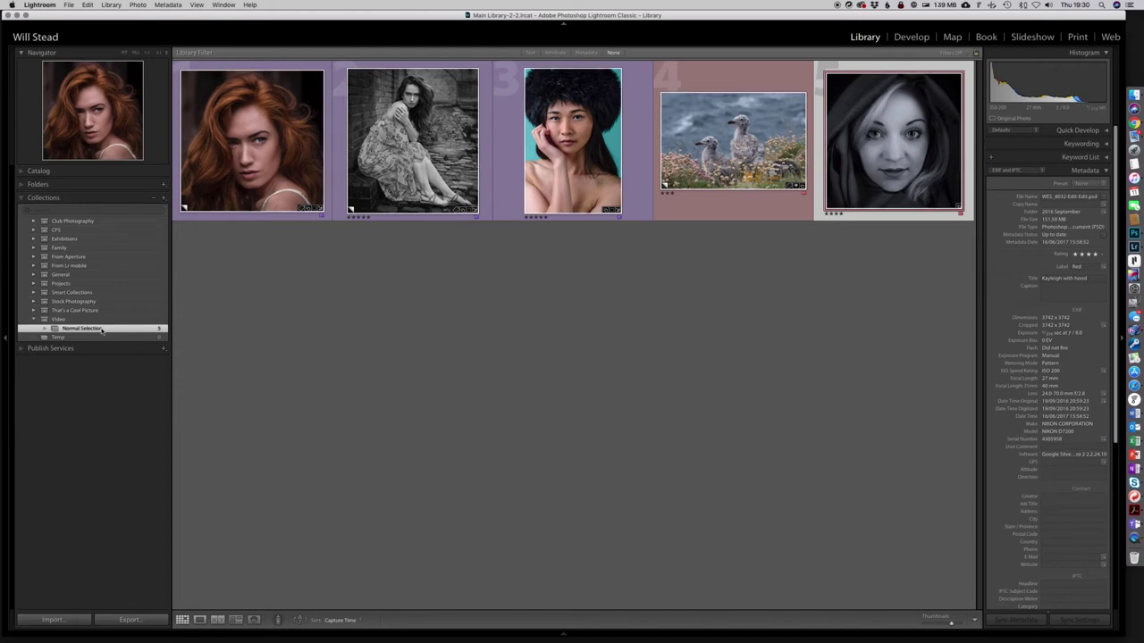
- Examine the photos in the 2017 folder of the Main Library
{"action": "left_click", "coordinate": [37, 184]}
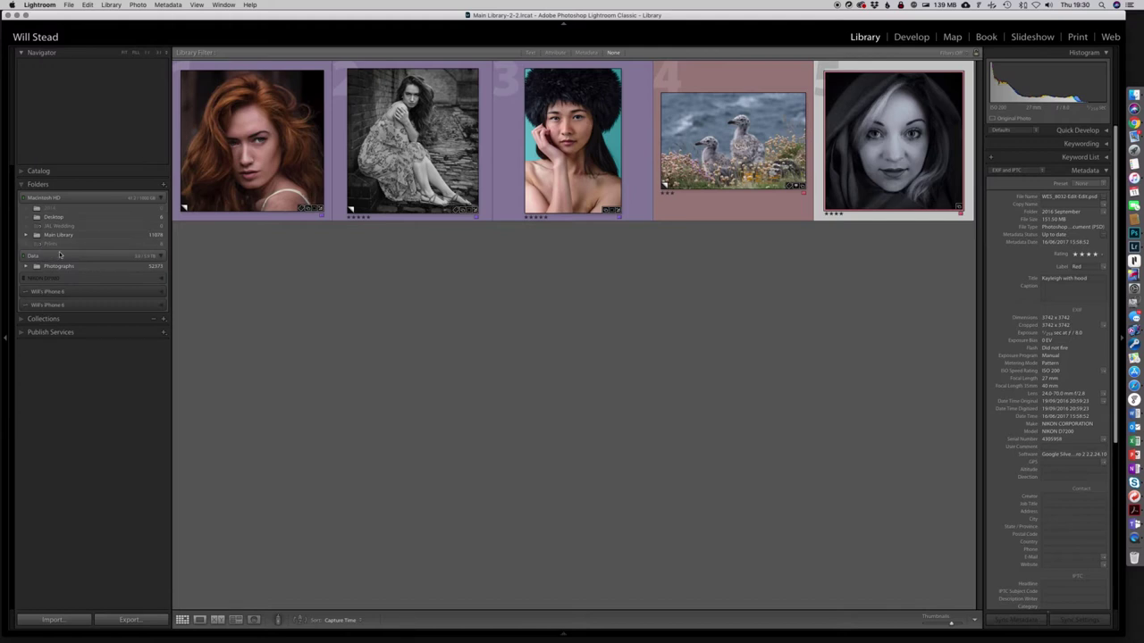
{"action": "left_click", "coordinate": [27, 235]}
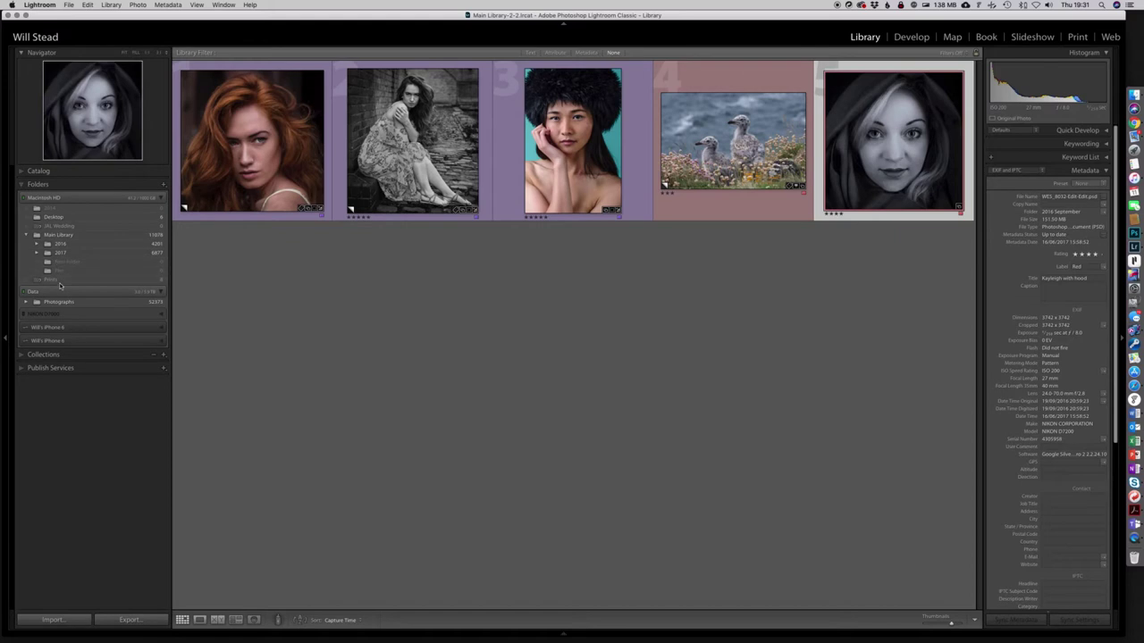
{"action": "left_click", "coordinate": [60, 254]}
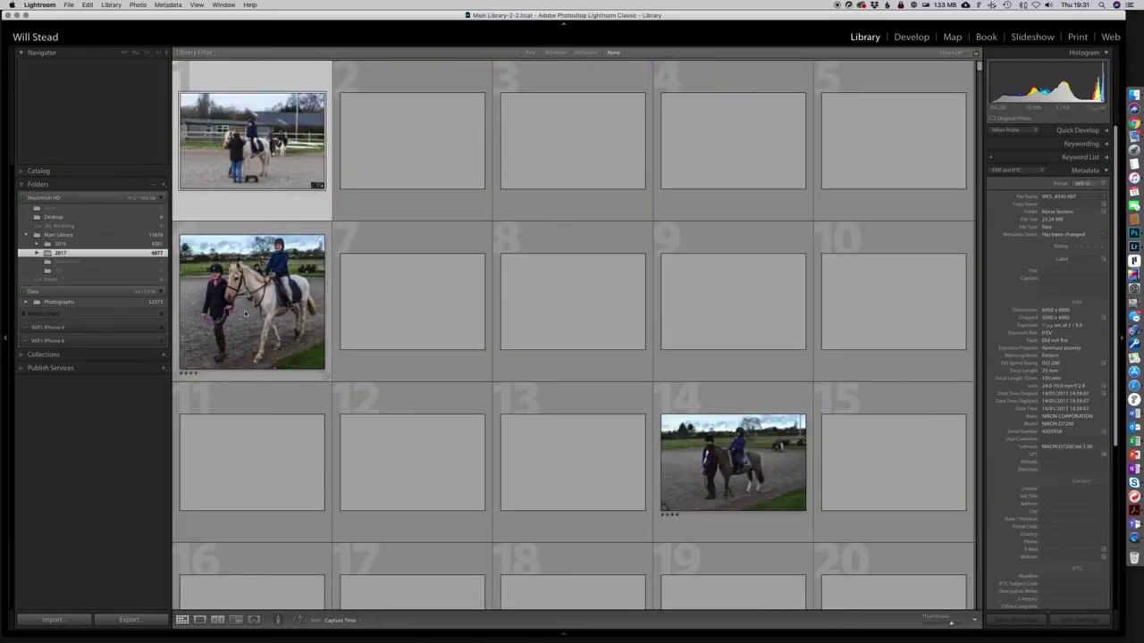
{"action": "scroll", "coordinate": [411, 344], "scroll_direction": "down", "scroll_amount": 3}
{"action": "scroll", "coordinate": [411, 344], "scroll_direction": "down", "scroll_amount": 10}
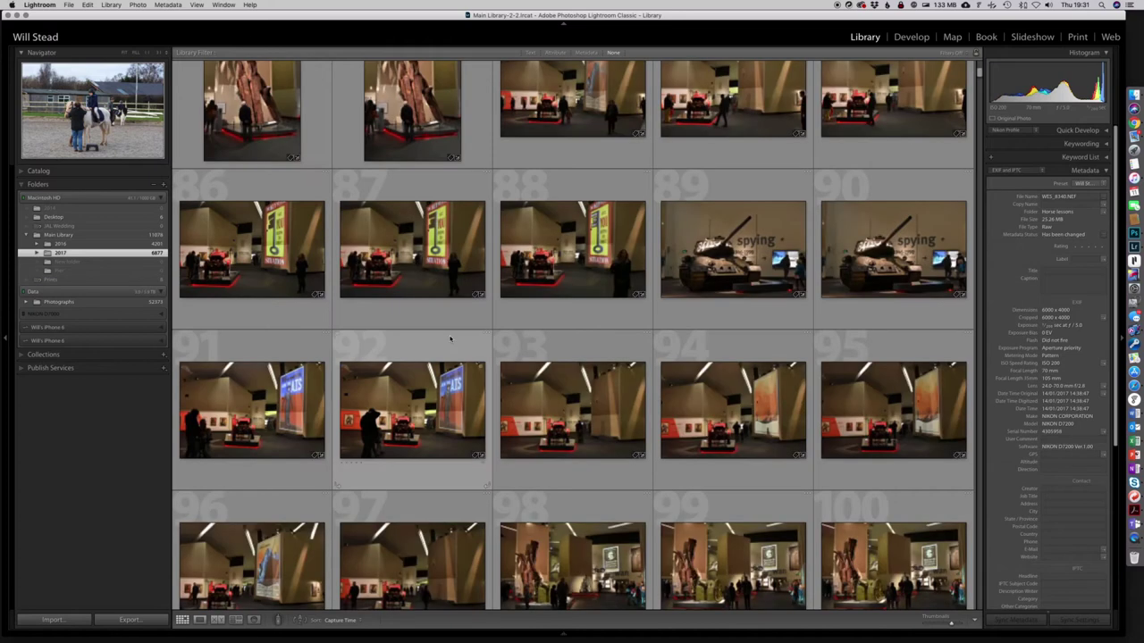
{"action": "scroll", "coordinate": [450, 339], "scroll_direction": "down", "scroll_amount": 5}
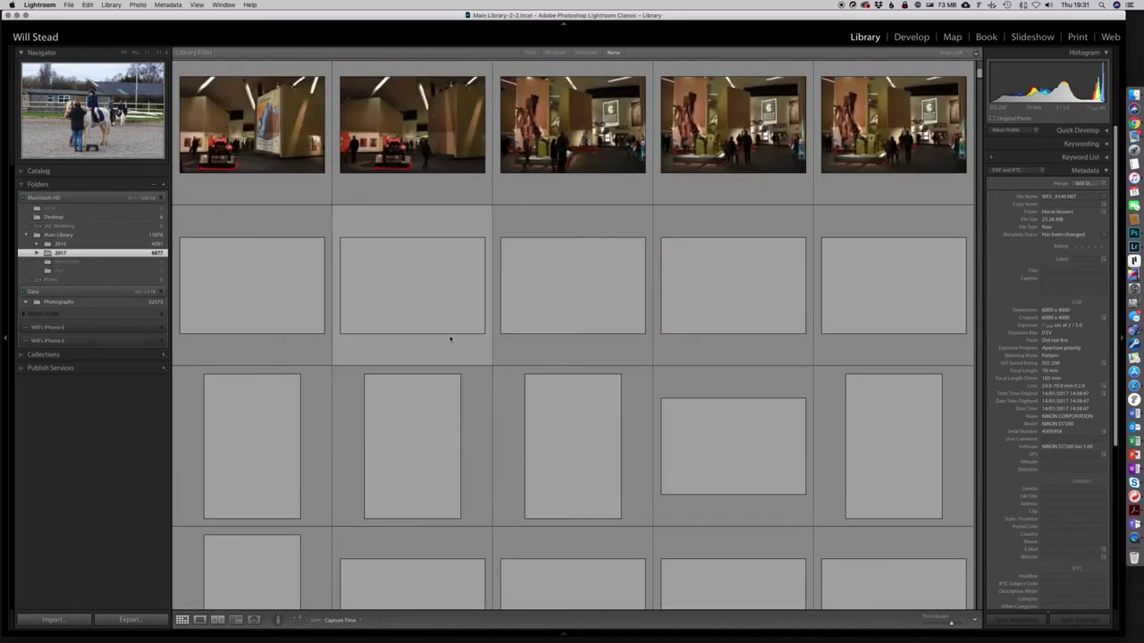
{"action": "scroll", "coordinate": [451, 338], "scroll_direction": "down", "scroll_amount": 2}
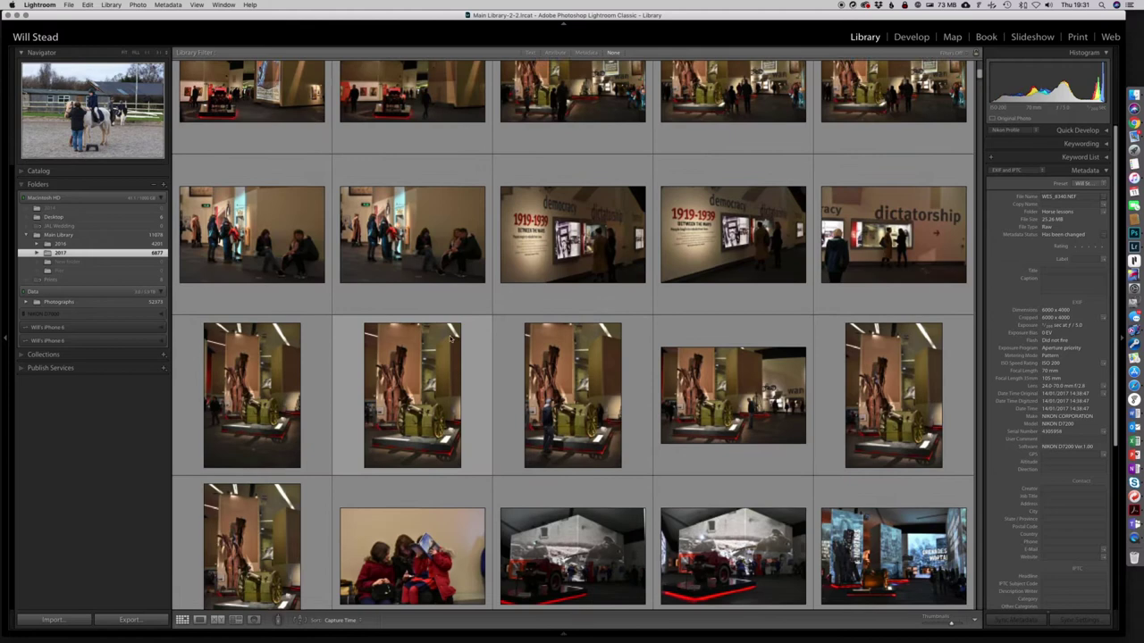
{"action": "scroll", "coordinate": [450, 340], "scroll_direction": "up", "scroll_amount": 3}
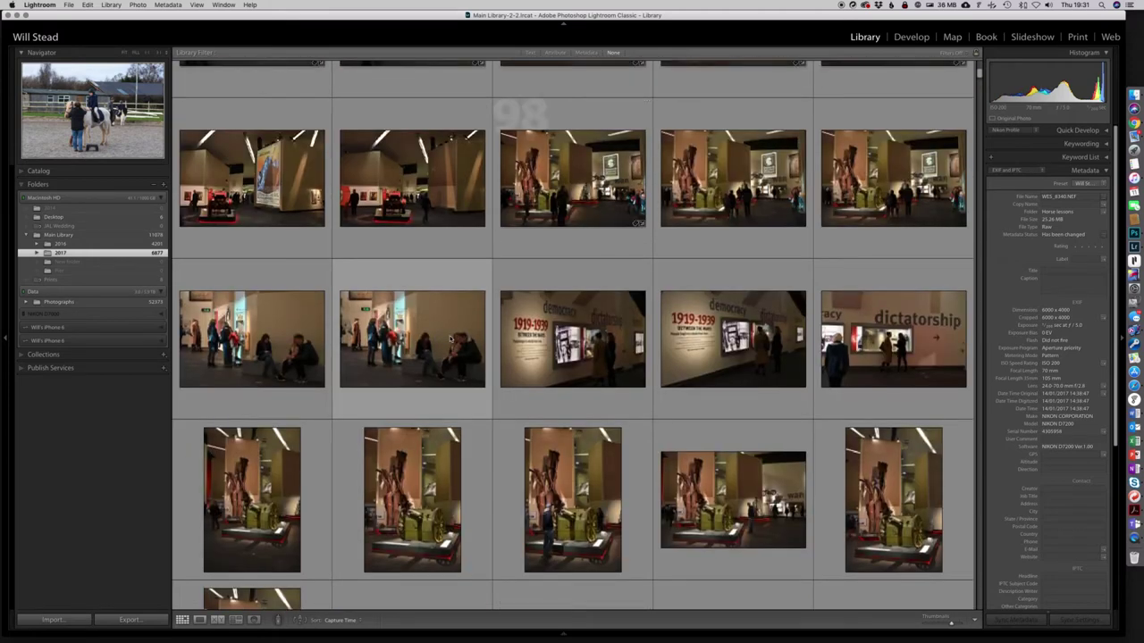
{"action": "scroll", "coordinate": [450, 339], "scroll_direction": "up", "scroll_amount": 2}
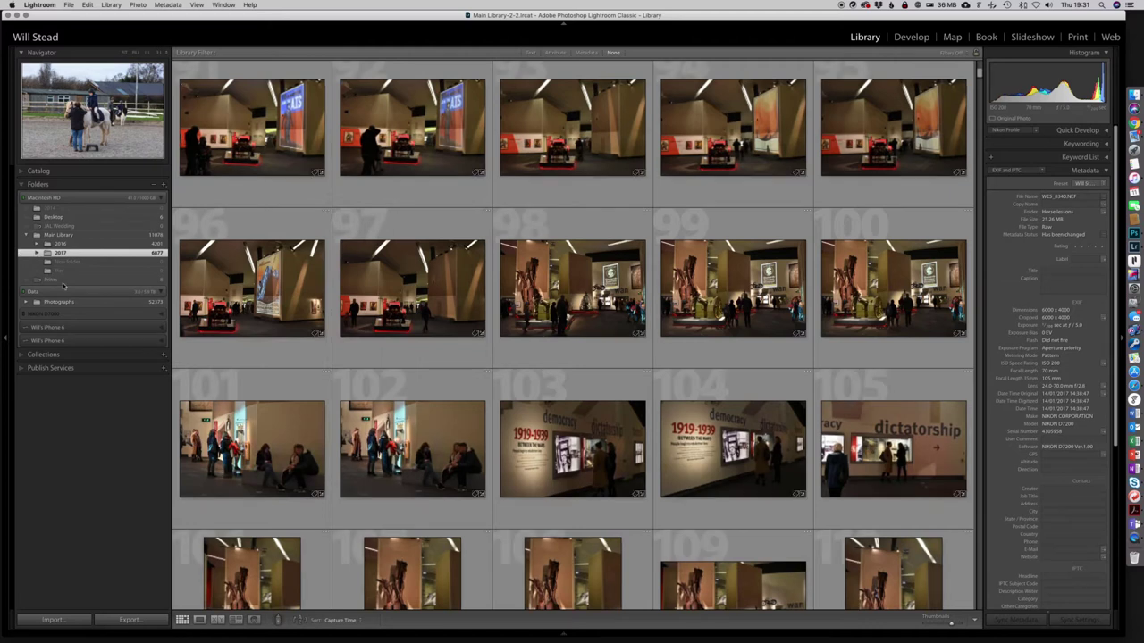
- Expand the 2017 folder and open its Howard Jones subfolder
{"action": "left_click", "coordinate": [36, 252]}
{"action": "scroll", "coordinate": [89, 402], "scroll_direction": "down", "scroll_amount": 1}
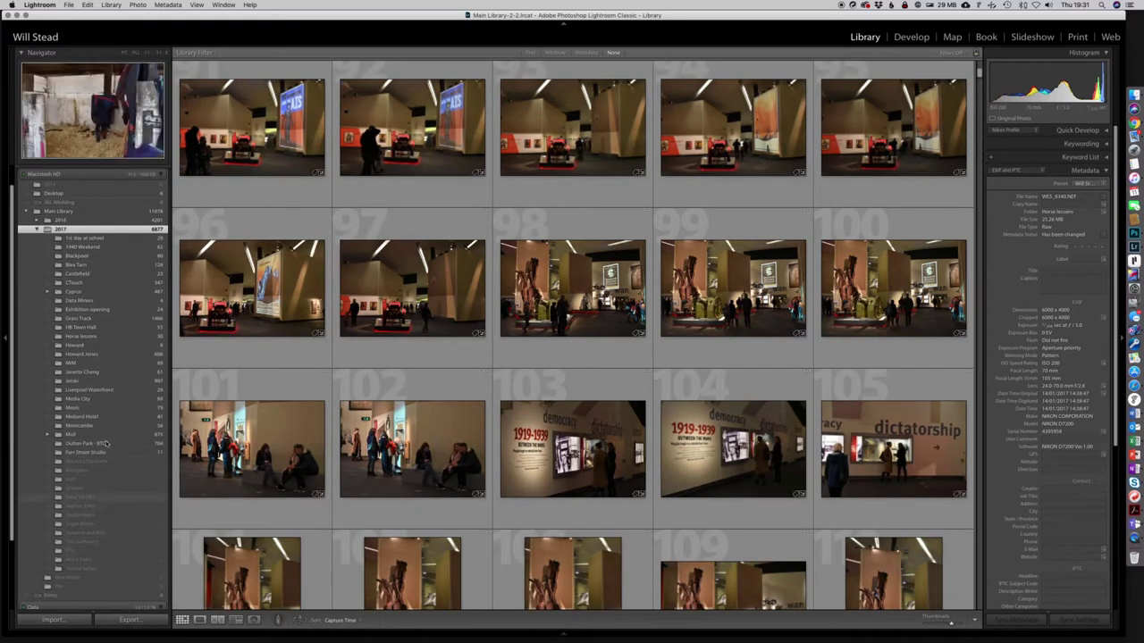
{"action": "left_click", "coordinate": [87, 346]}
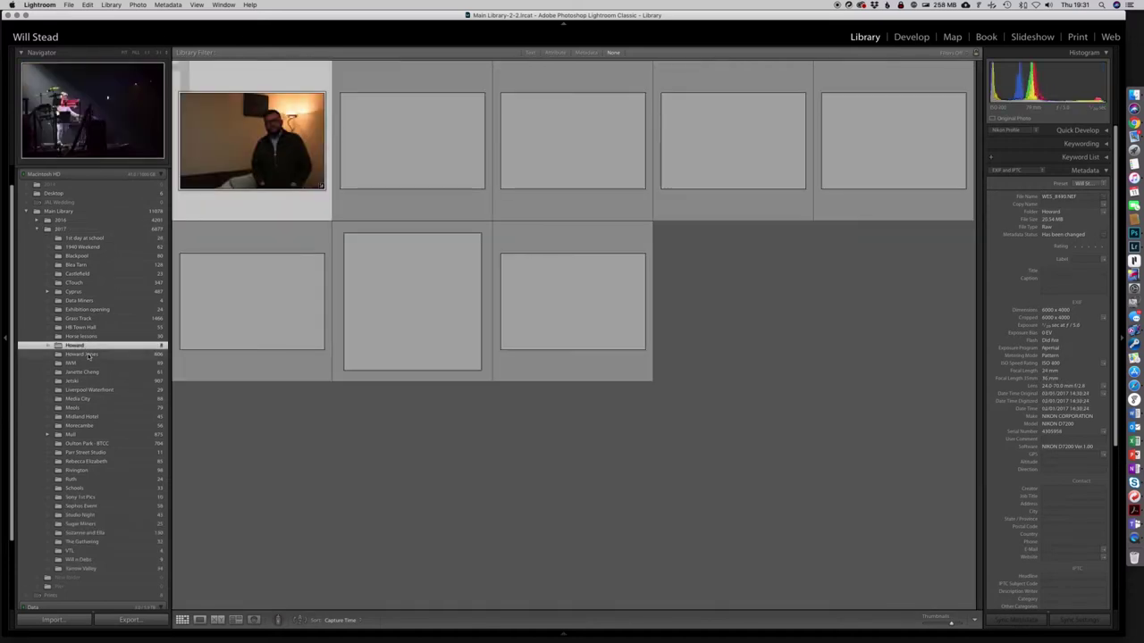
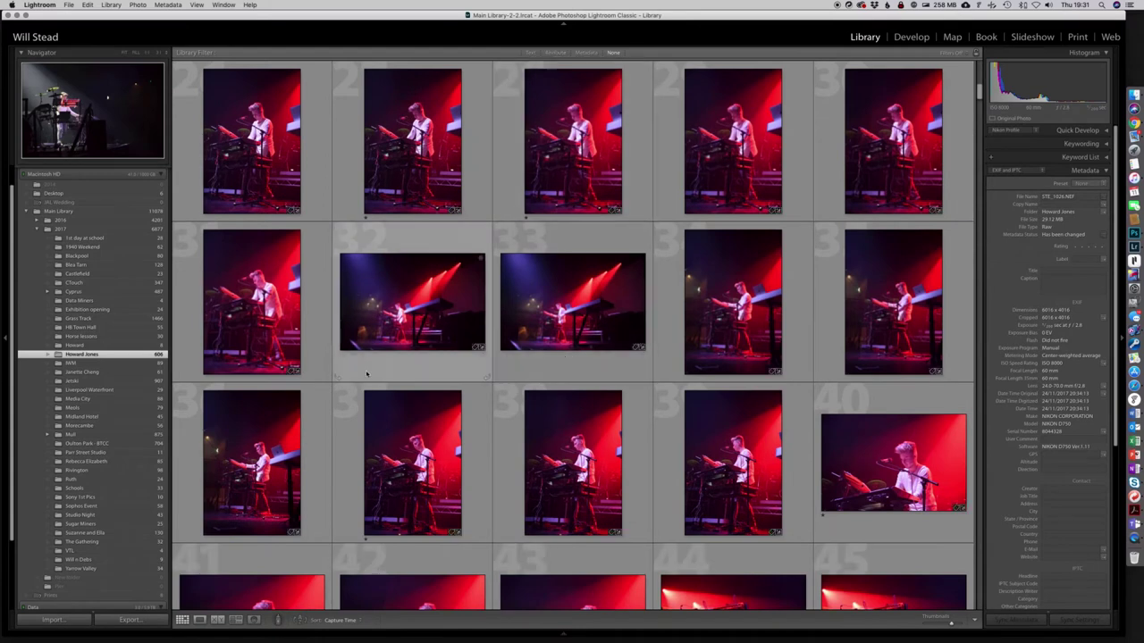
- Add concert photos 27, 29, 38 and 40 from the Howard Jones folder to the Normal Selection collection
{"action": "scroll", "coordinate": [161, 383], "scroll_direction": "down", "scroll_amount": 5}
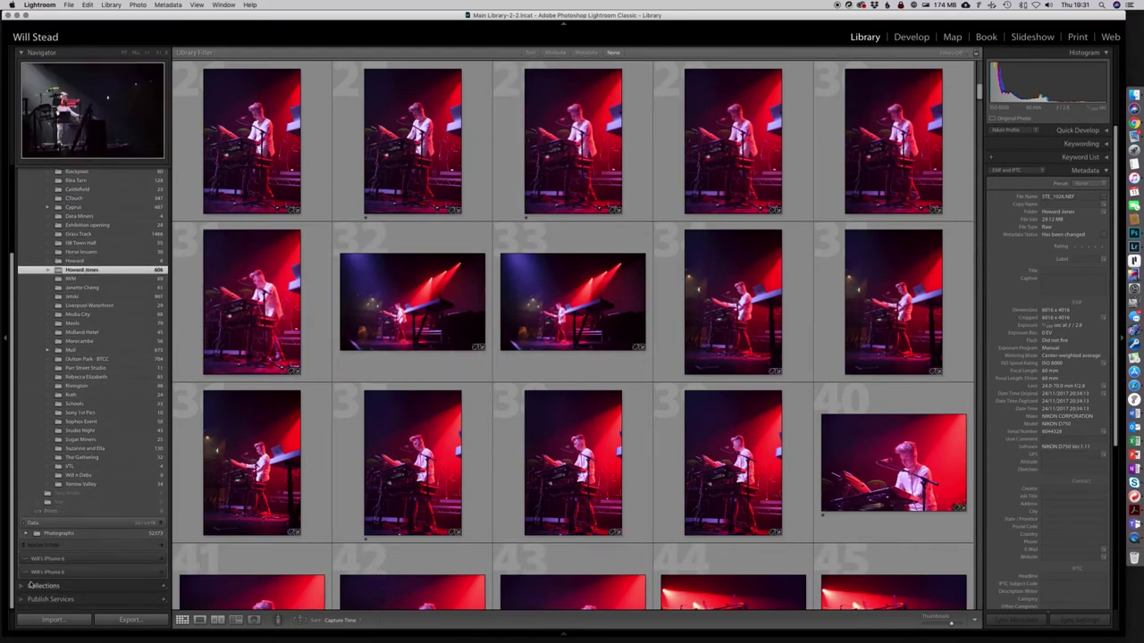
{"action": "left_click", "coordinate": [44, 583]}
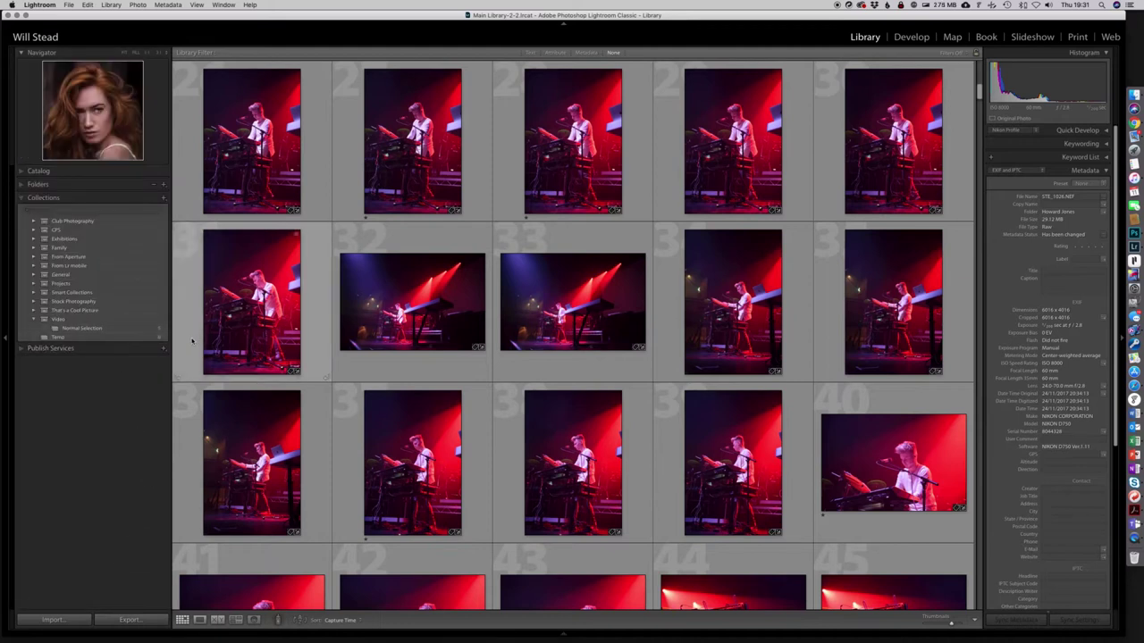
{"action": "left_click", "coordinate": [420, 146]}
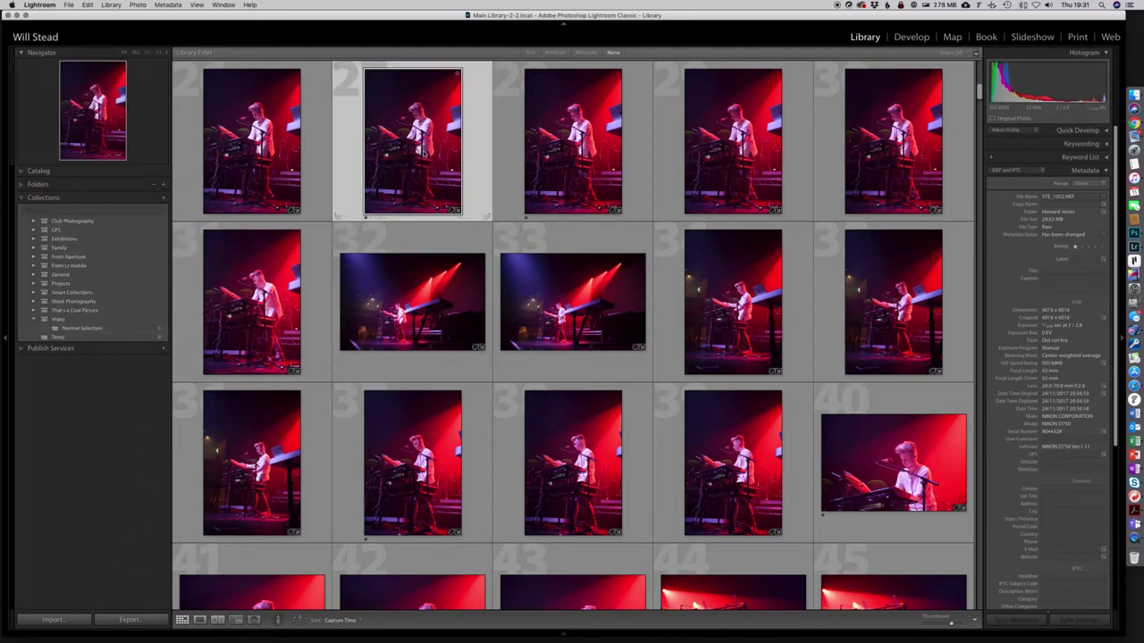
{"action": "left_click", "coordinate": [733, 143], "text": "super"}
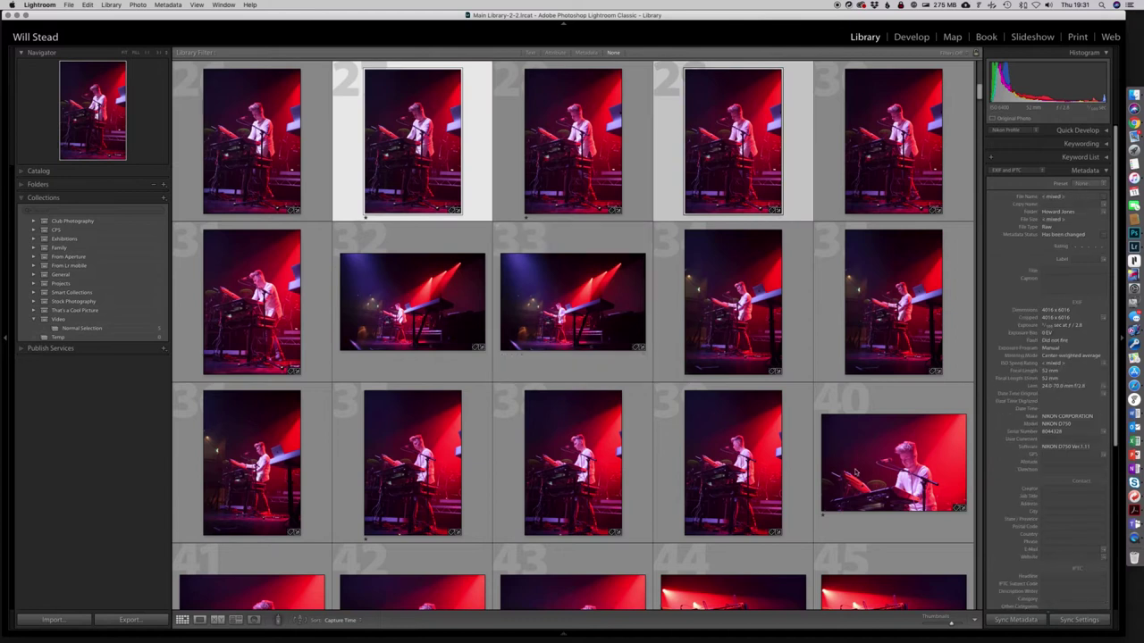
{"action": "left_click", "coordinate": [570, 453], "text": "super"}
{"action": "left_click", "coordinate": [842, 485], "text": "super"}
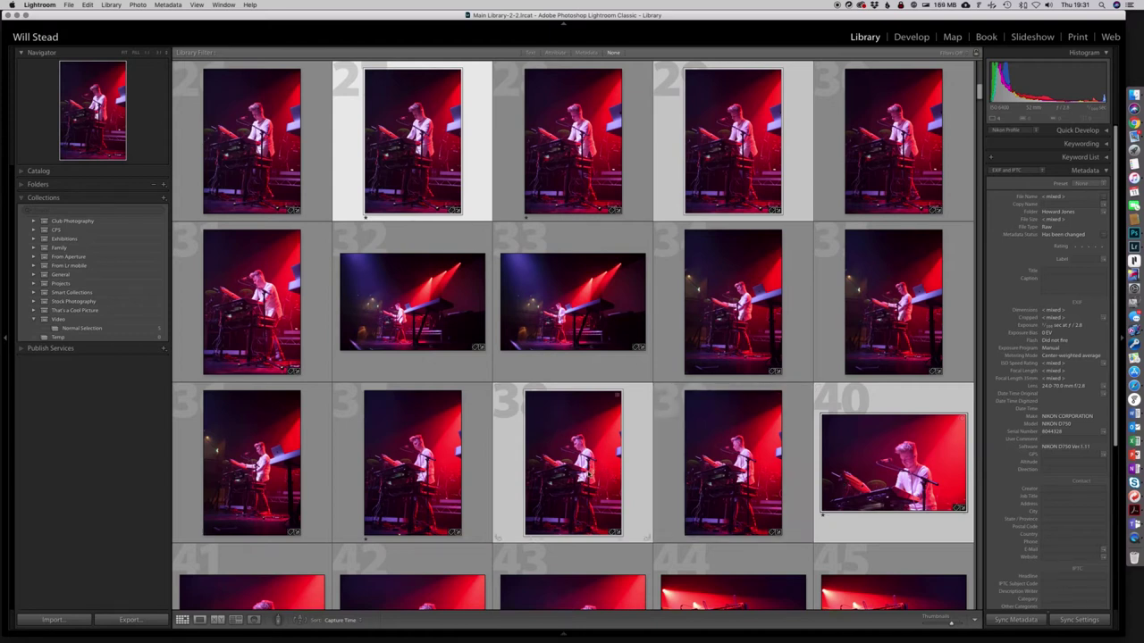
{"action": "left_click_drag", "start_coordinate": [594, 471], "coordinate": [99, 328]}
{"action": "mouse_move", "coordinate": [60, 301]}
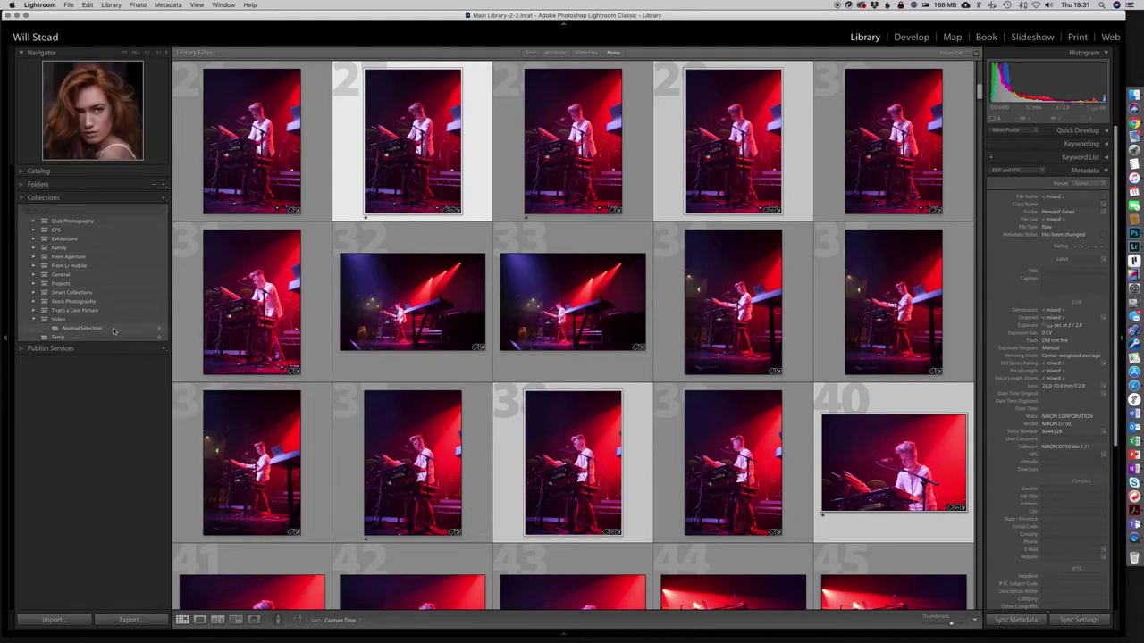
- Add photo 20, the sugar-cube miners shot from the 2017 Sugar Miners folder, to the Normal Selection collection
{"action": "left_click", "coordinate": [37, 184]}
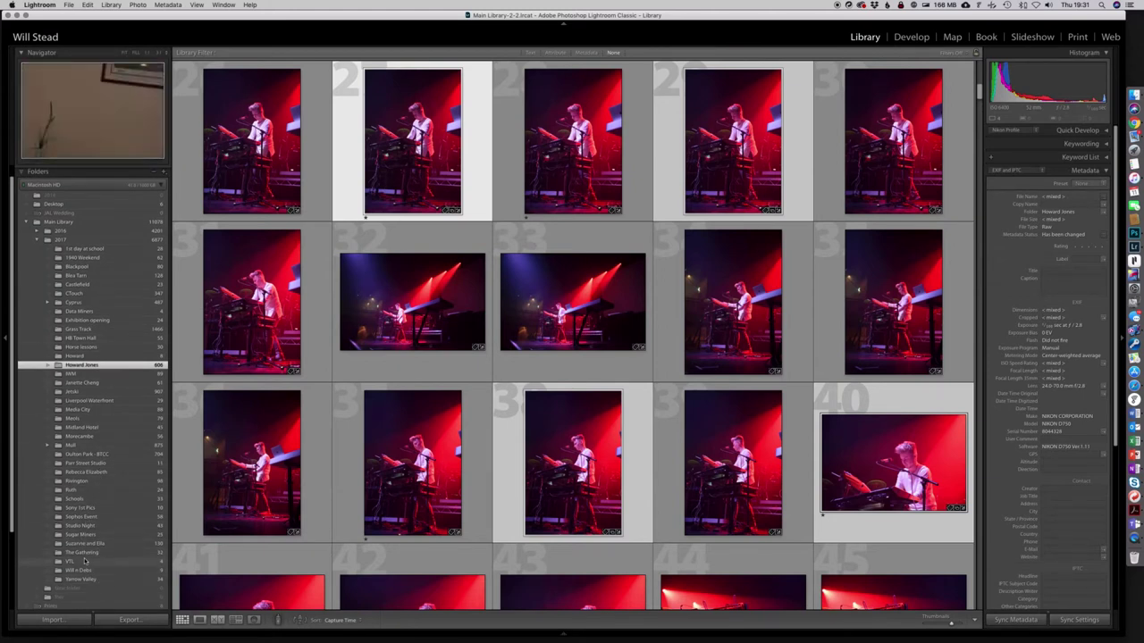
{"action": "left_click", "coordinate": [89, 534]}
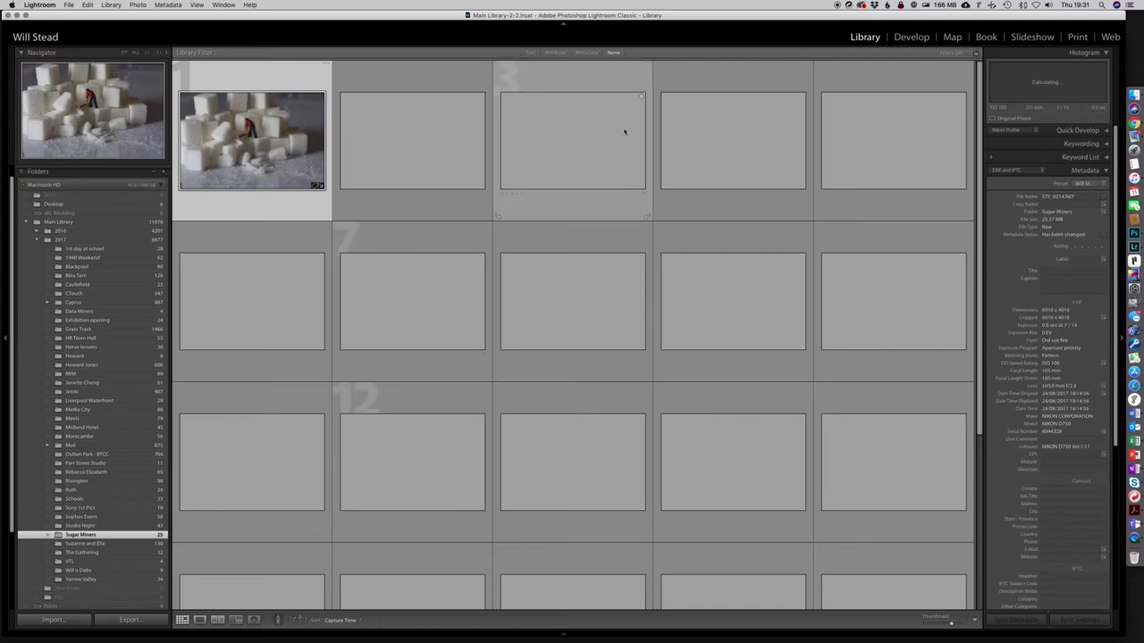
{"action": "scroll", "coordinate": [589, 295], "scroll_direction": "down", "scroll_amount": 4}
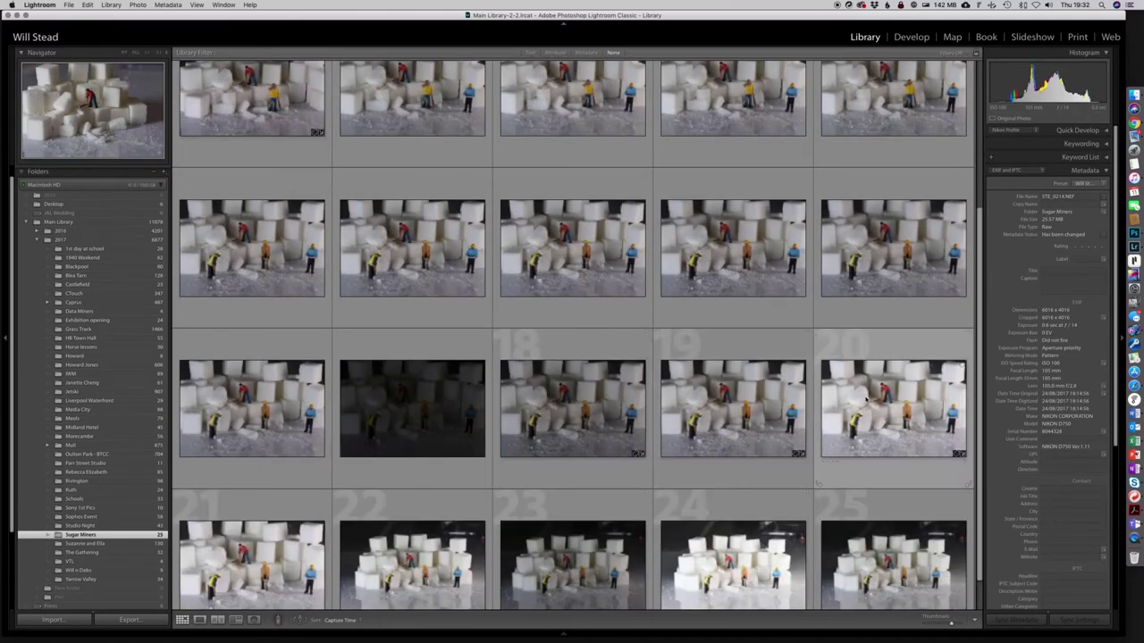
{"action": "left_click", "coordinate": [853, 403]}
{"action": "left_click_drag", "start_coordinate": [854, 402], "coordinate": [111, 527]}
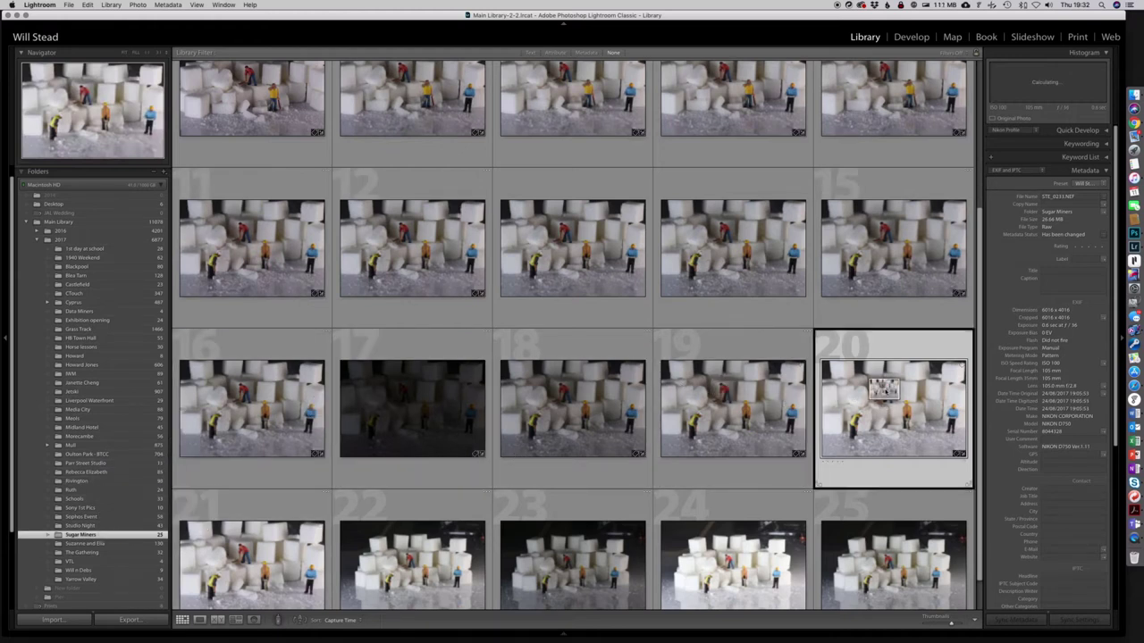
{"action": "scroll", "coordinate": [106, 487], "scroll_direction": "down", "scroll_amount": 3}
{"action": "scroll", "coordinate": [106, 487], "scroll_direction": "down", "scroll_amount": 1}
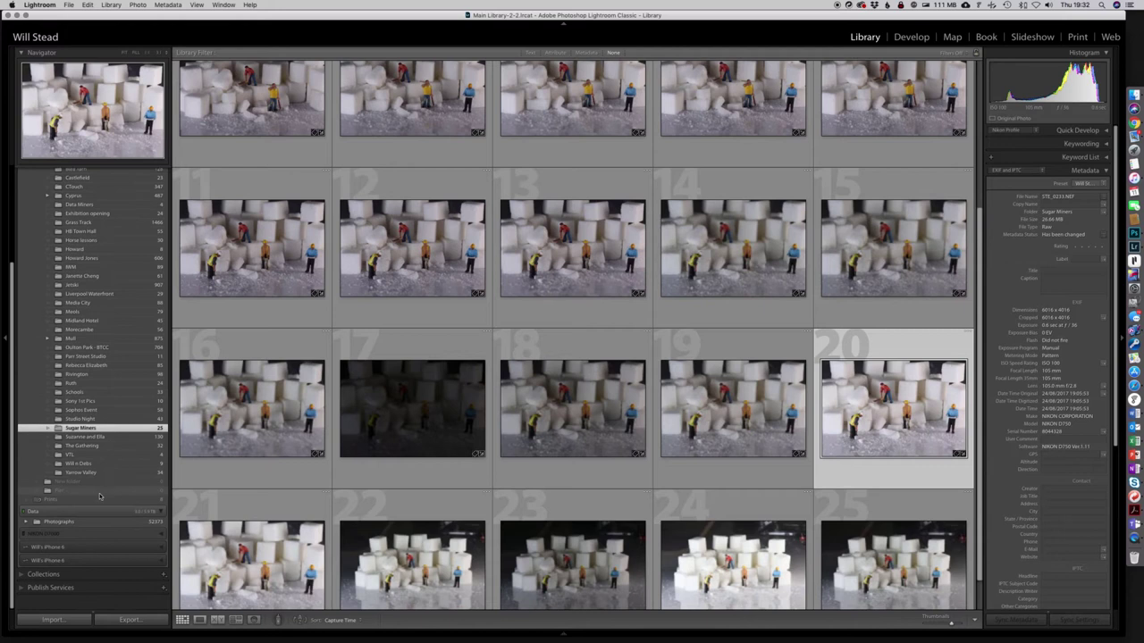
{"action": "left_click", "coordinate": [23, 586]}
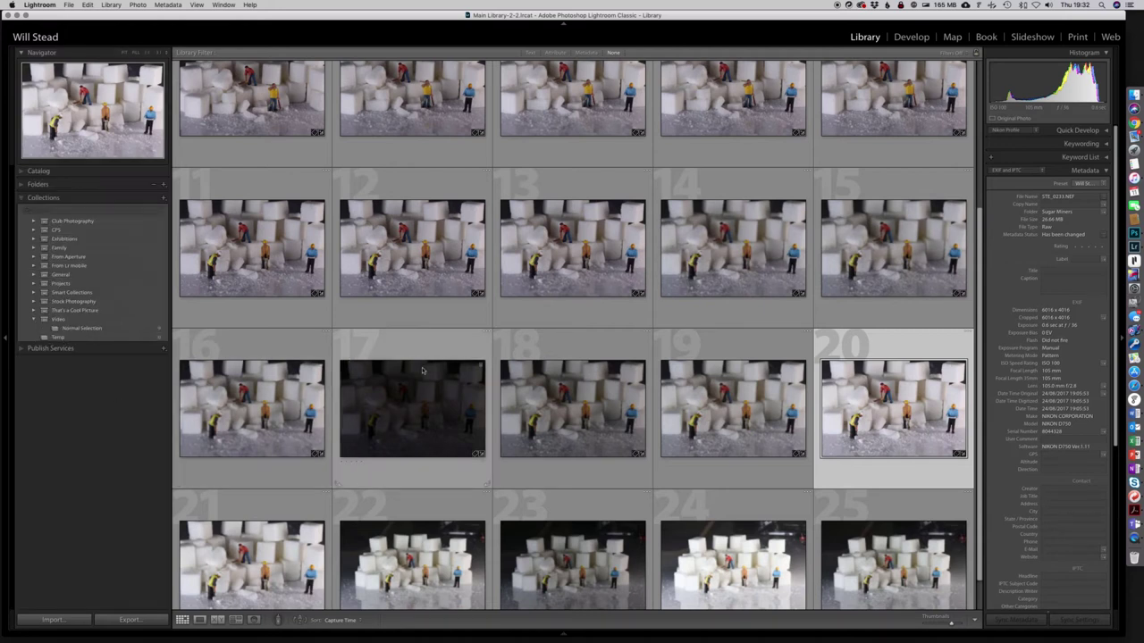
{"action": "left_click_drag", "start_coordinate": [847, 382], "coordinate": [104, 327]}
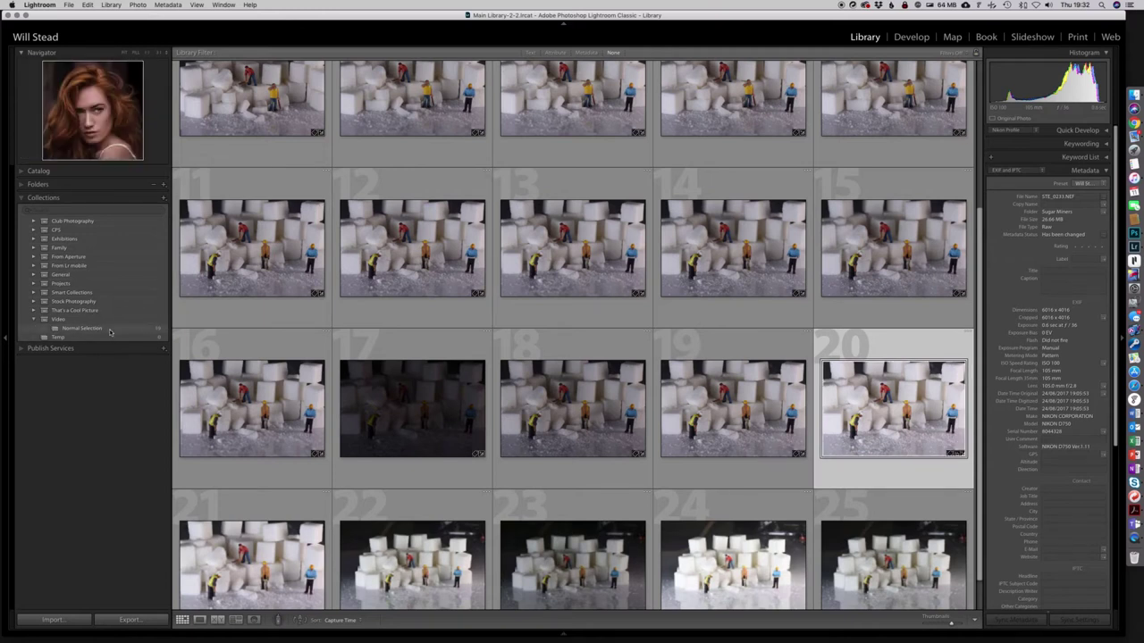
- Open the Normal Selection collection, view its sugar-cube miners photo full size, and return to the grid
{"action": "left_click", "coordinate": [108, 329]}
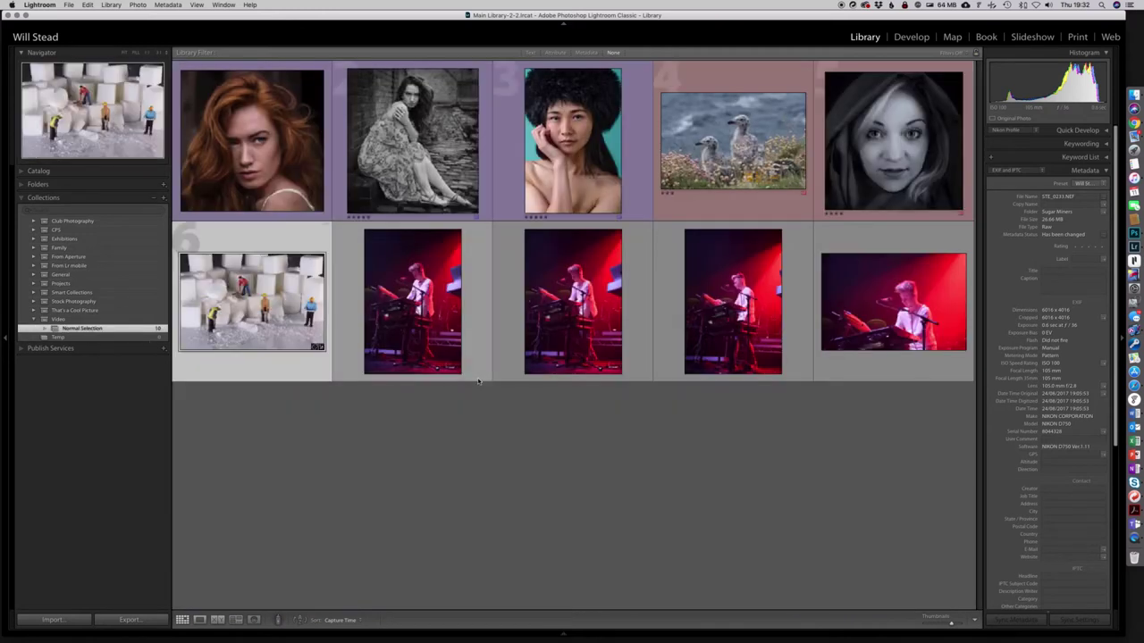
{"action": "left_click", "coordinate": [407, 407]}
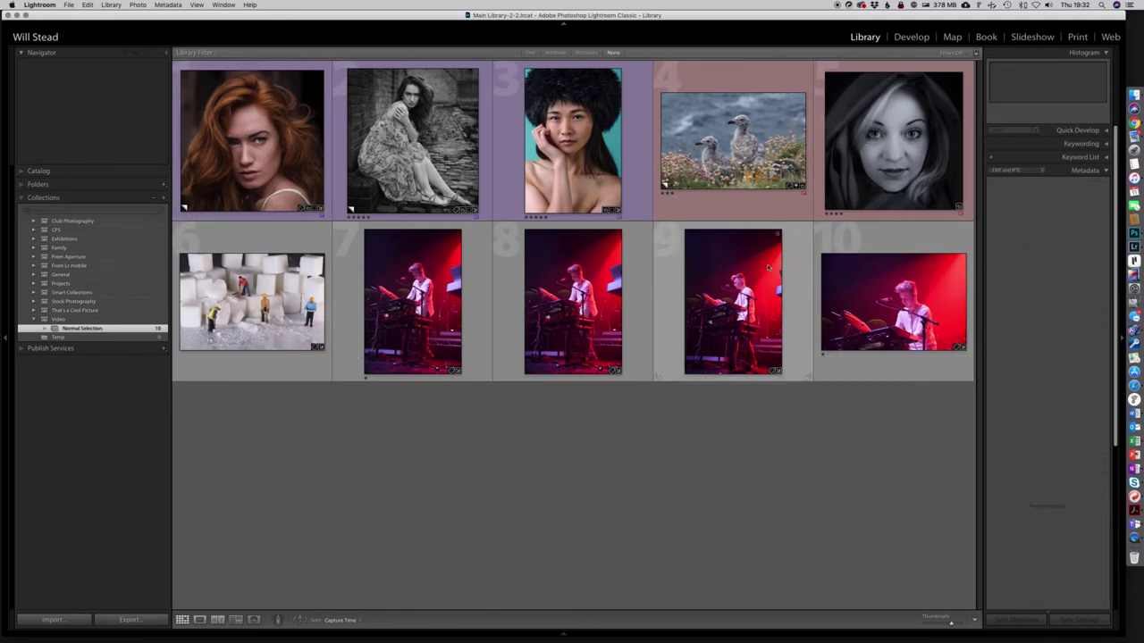
{"action": "double_click", "coordinate": [287, 318]}
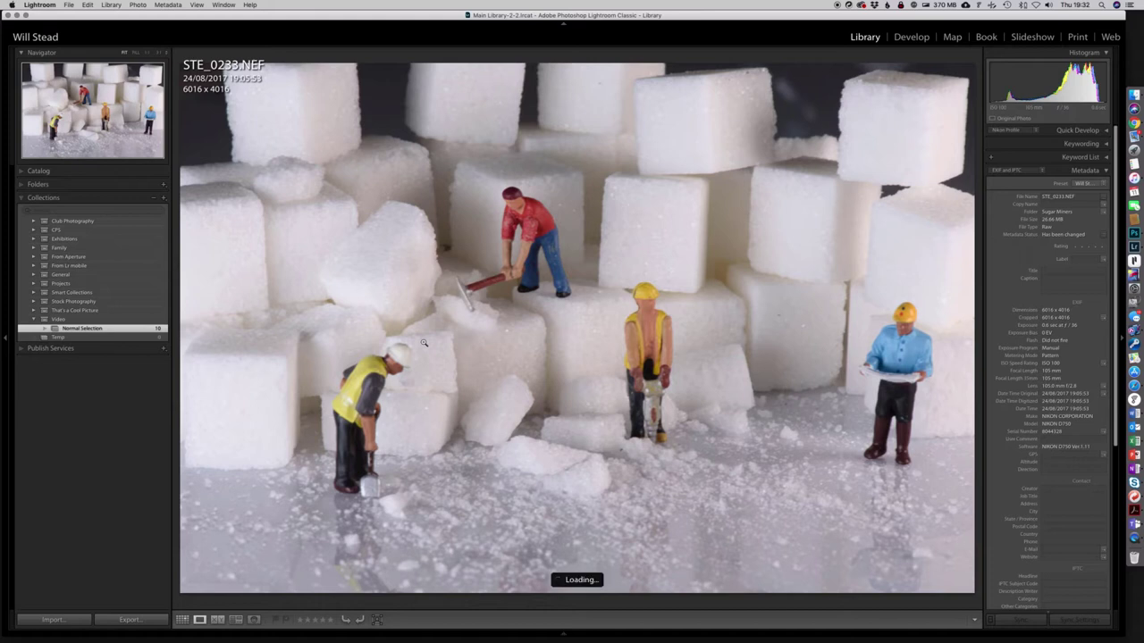
{"action": "key", "text": "g"}
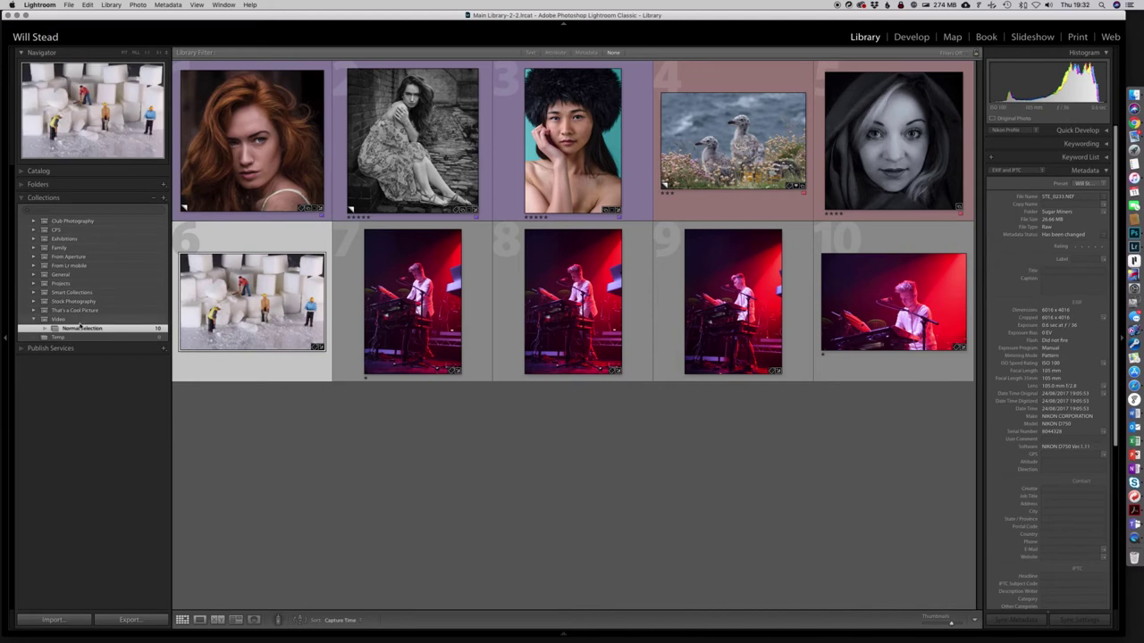
- Give the sugar-cube miners photo in Normal Selection a five-star rating and a blue color label
{"action": "left_click", "coordinate": [200, 356]}
{"action": "right_click", "coordinate": [239, 364]}
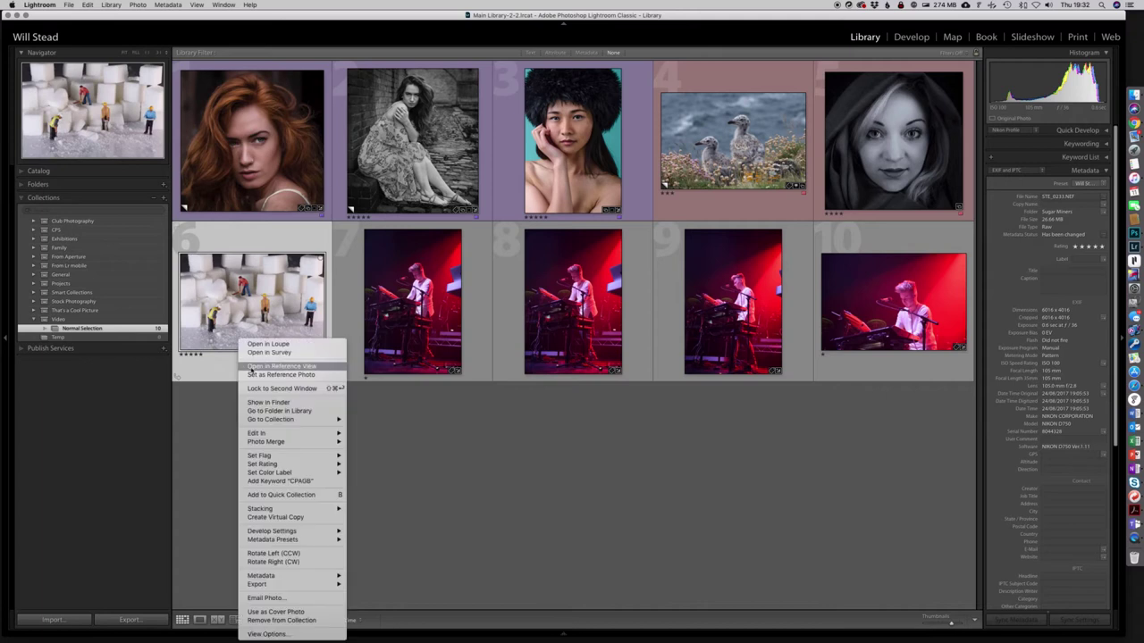
{"action": "mouse_move", "coordinate": [291, 473]}
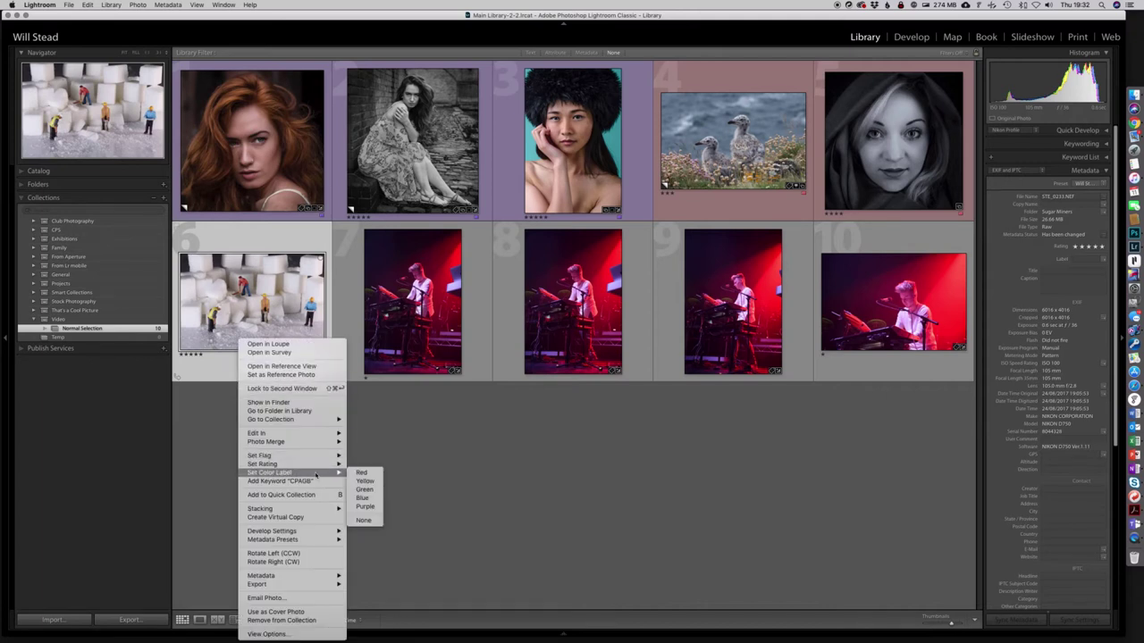
{"action": "left_click", "coordinate": [365, 497]}
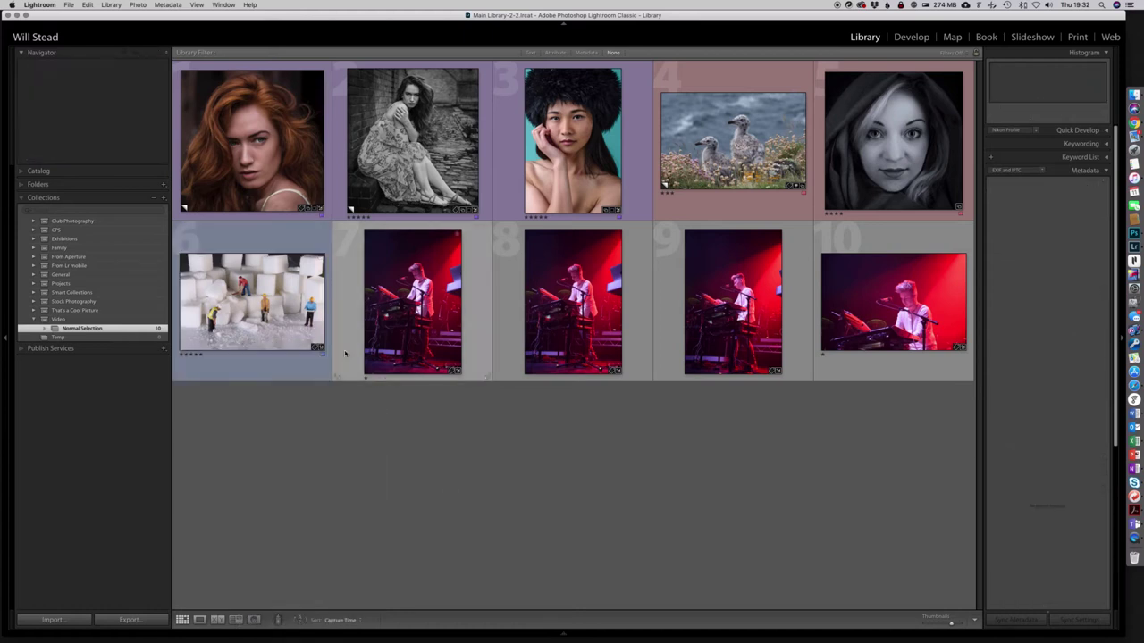
- Check the rating and color label of photo 20 in its original Sugar Miners folder
{"action": "left_click", "coordinate": [36, 184]}
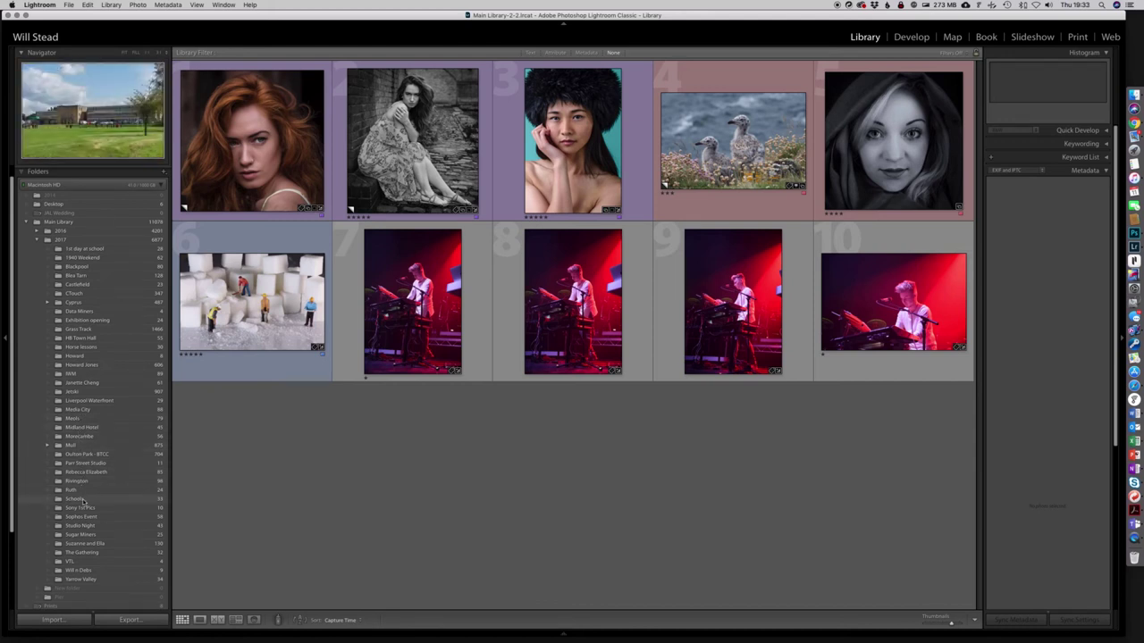
{"action": "left_click", "coordinate": [83, 534]}
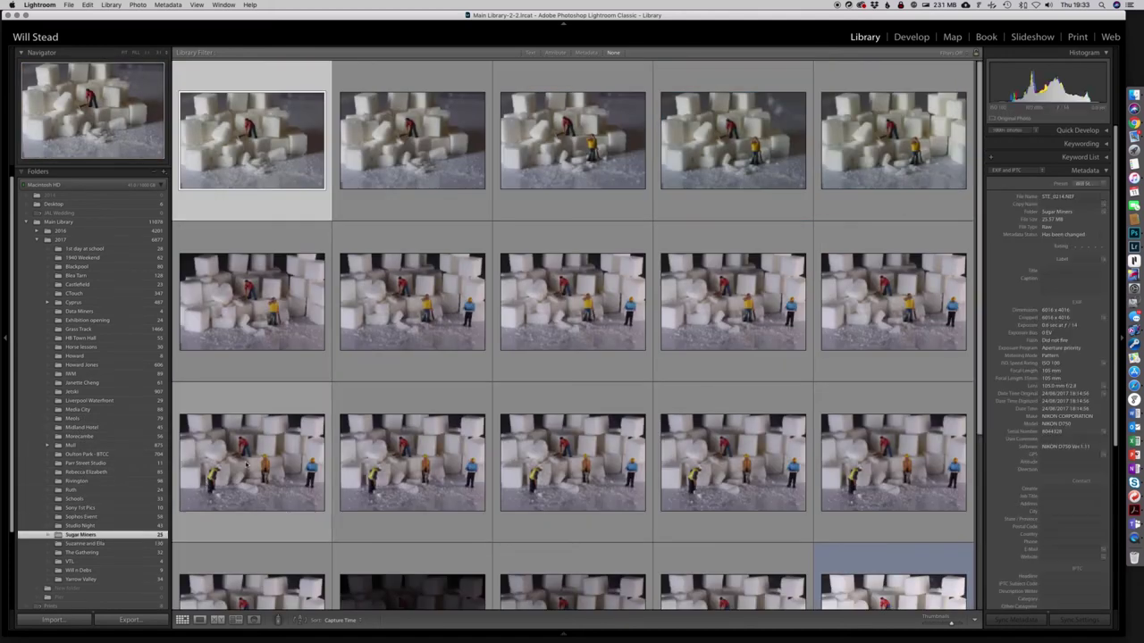
{"action": "scroll", "coordinate": [358, 394], "scroll_direction": "down", "scroll_amount": 5}
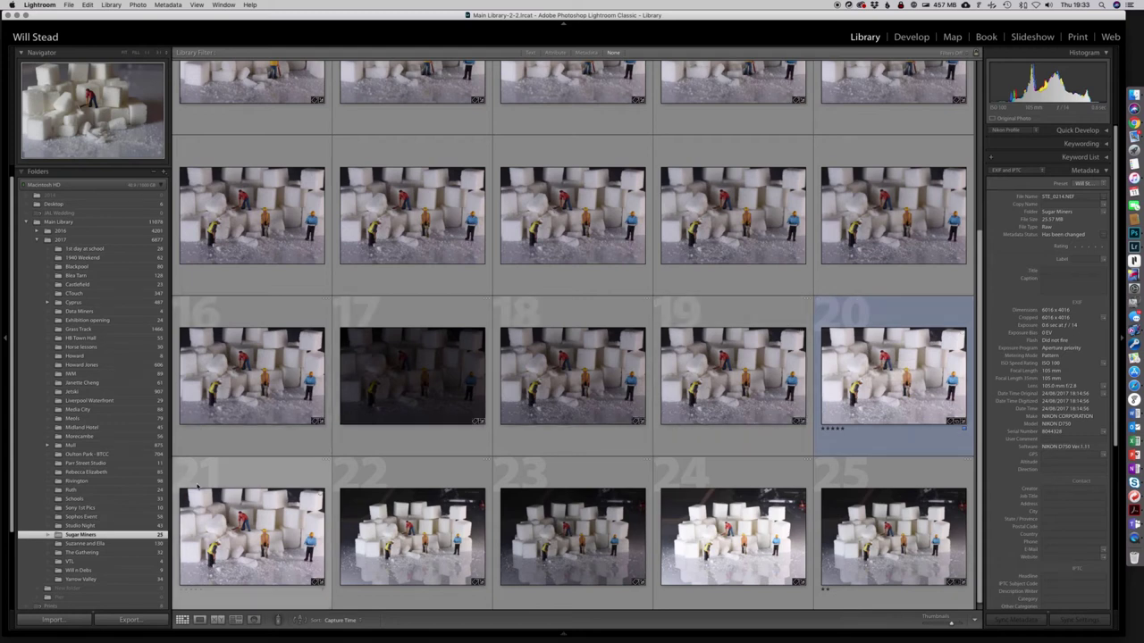
- Reopen the Normal Selection collection and remove the sugar-cube miners photo from it
{"action": "scroll", "coordinate": [99, 495], "scroll_direction": "down", "scroll_amount": 5}
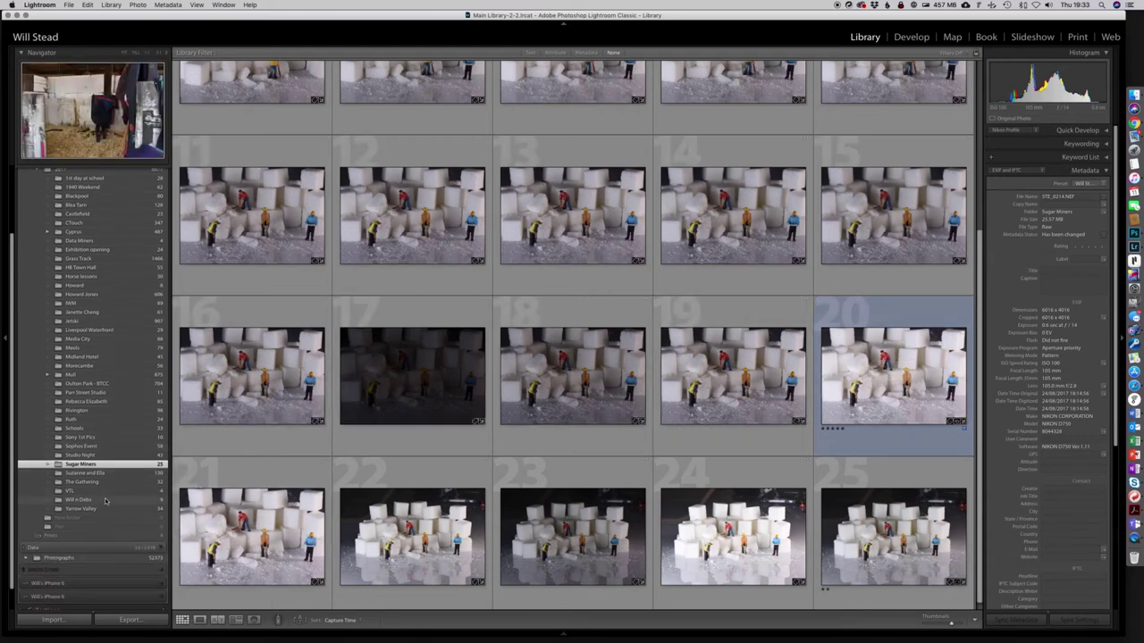
{"action": "left_click", "coordinate": [76, 584]}
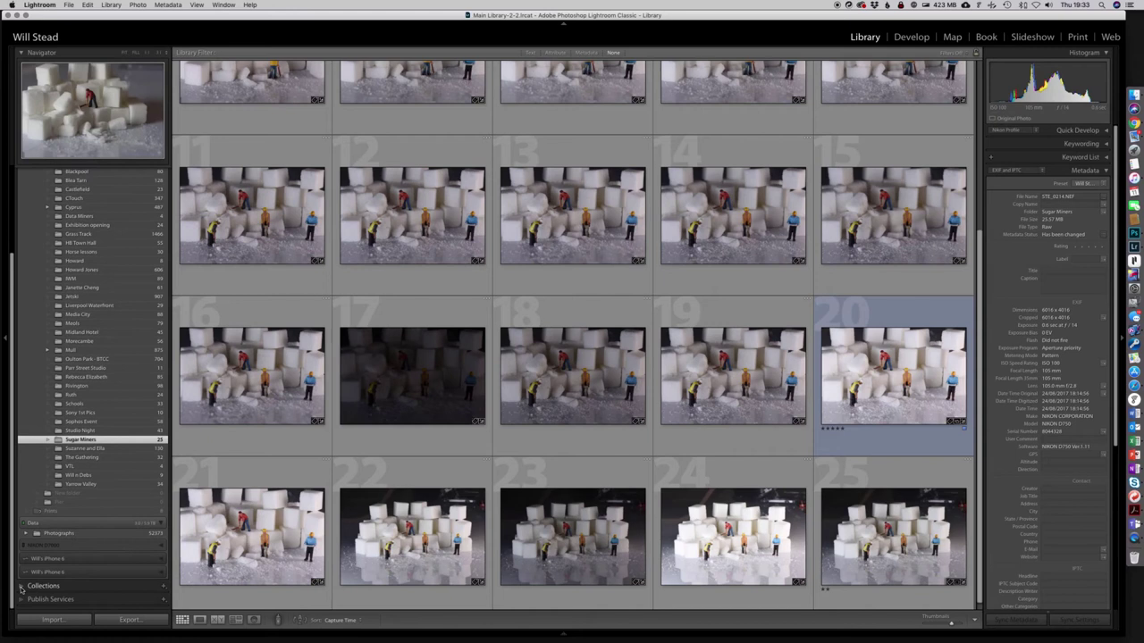
{"action": "left_click", "coordinate": [81, 328]}
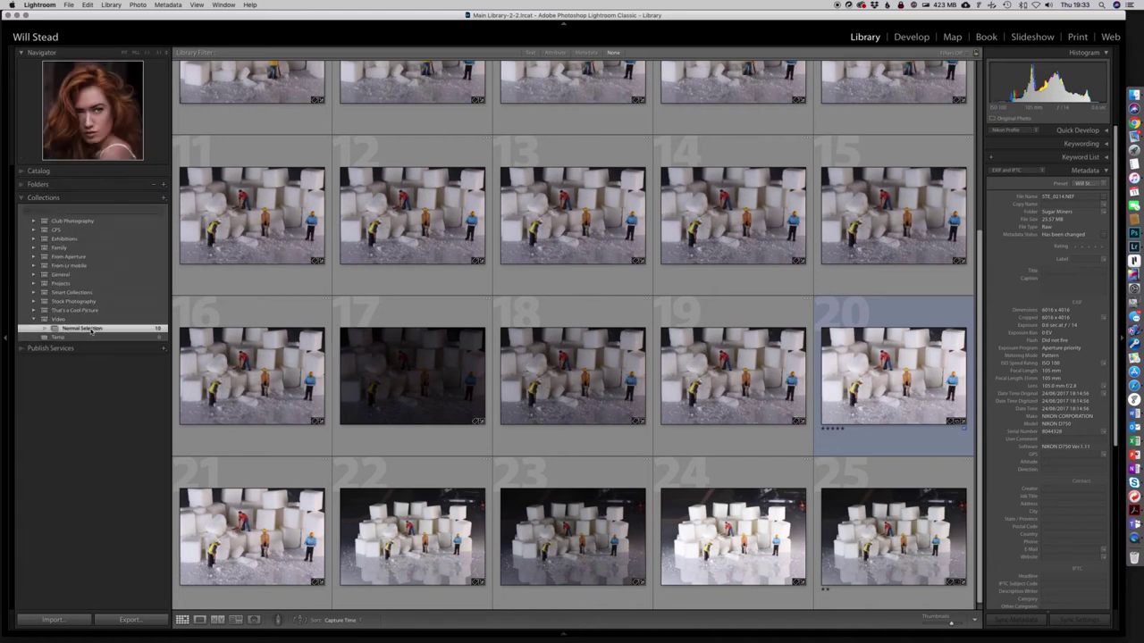
{"action": "left_click", "coordinate": [375, 394]}
{"action": "key", "text": "j"}
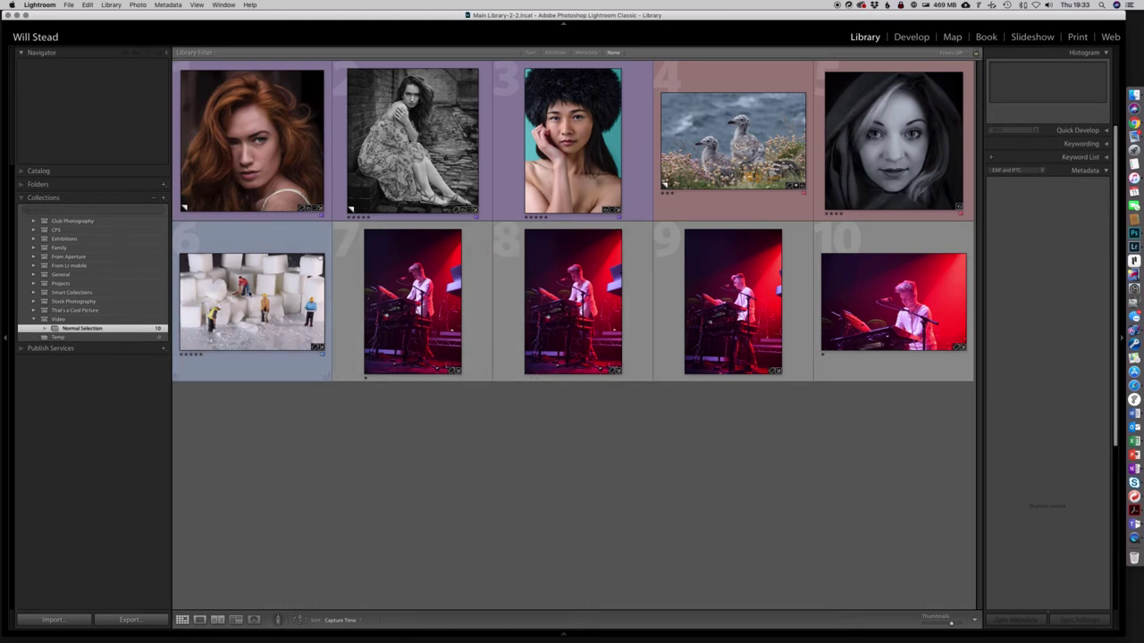
{"action": "left_click", "coordinate": [255, 305]}
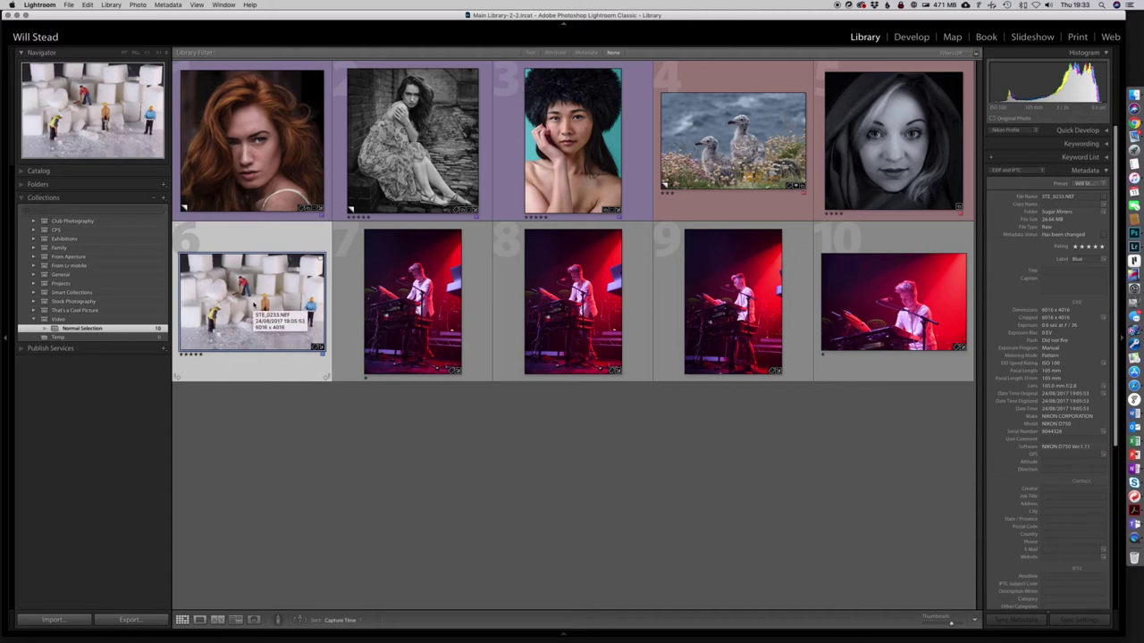
{"action": "key", "text": "BackSpace"}
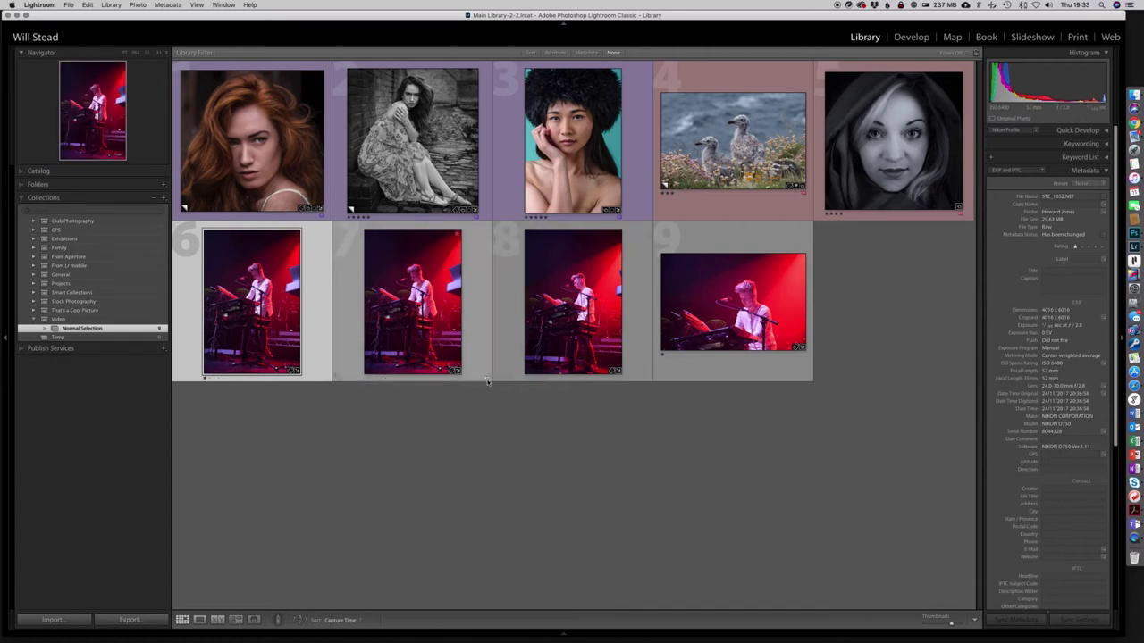
{"action": "left_click", "coordinate": [454, 411]}
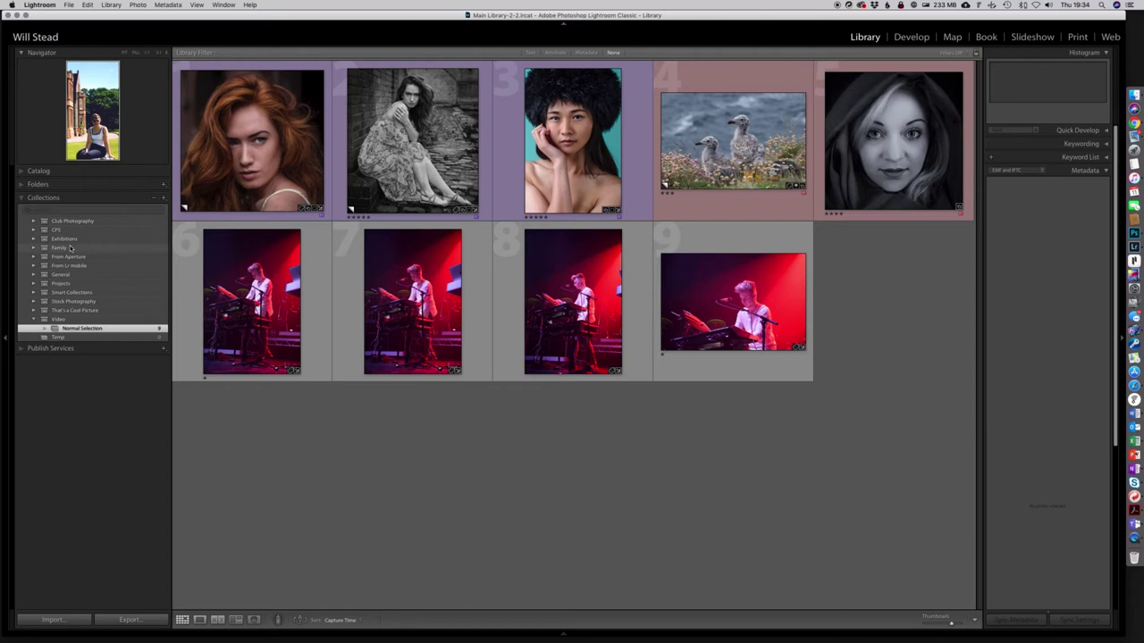
- Look in the Sugar Miners folder for the original of the photo removed from the collection
{"action": "left_click", "coordinate": [37, 184]}
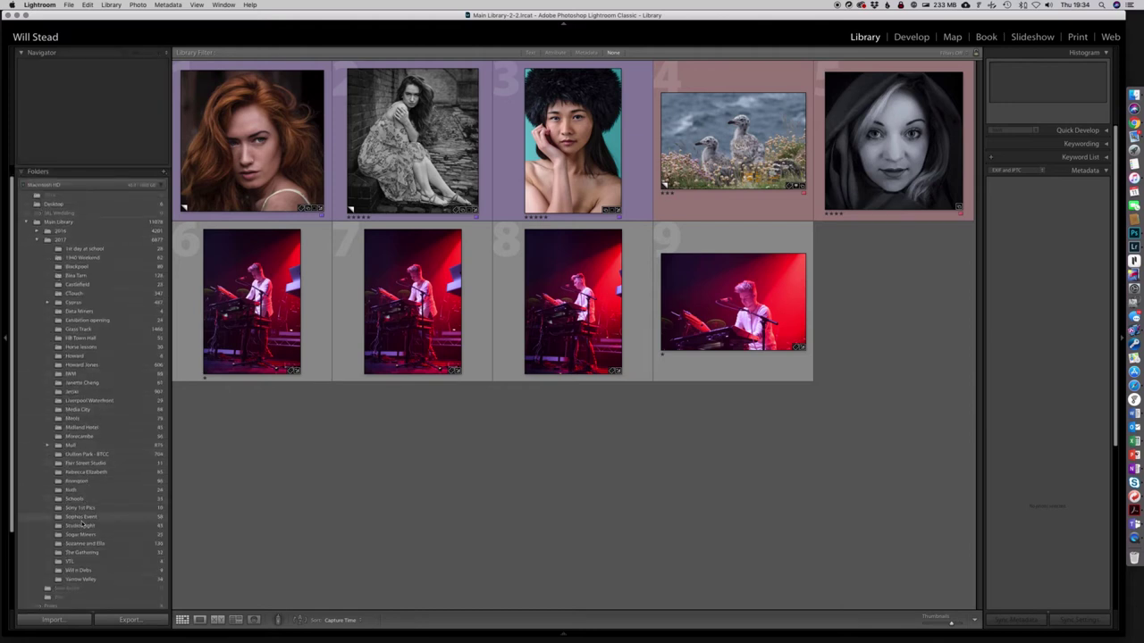
{"action": "left_click", "coordinate": [82, 535]}
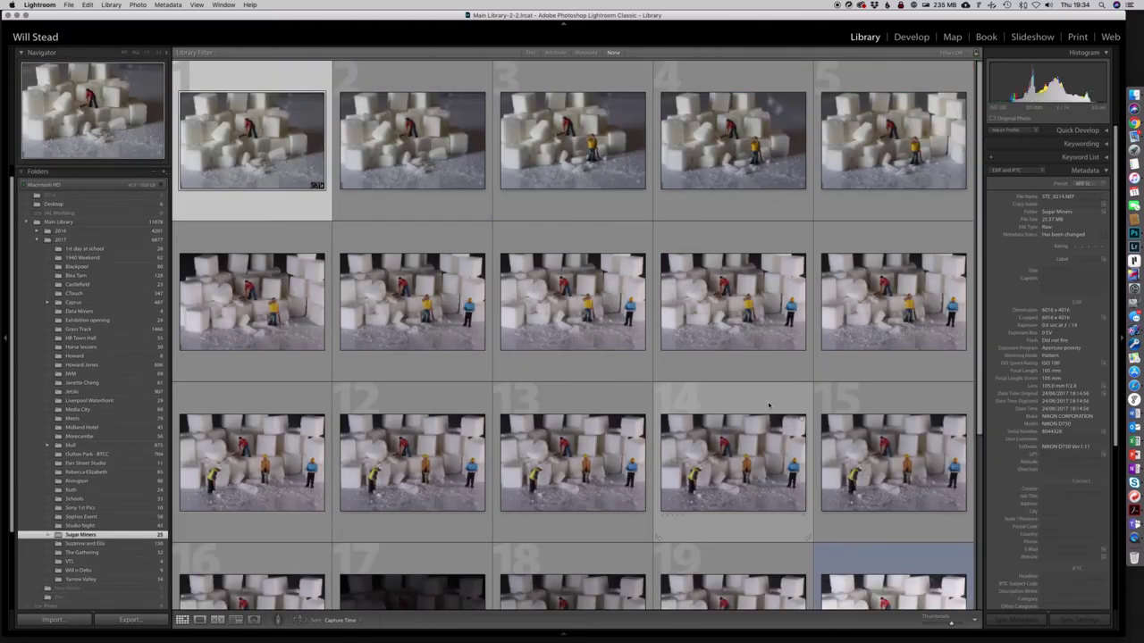
{"action": "scroll", "coordinate": [769, 406], "scroll_direction": "down", "scroll_amount": 5}
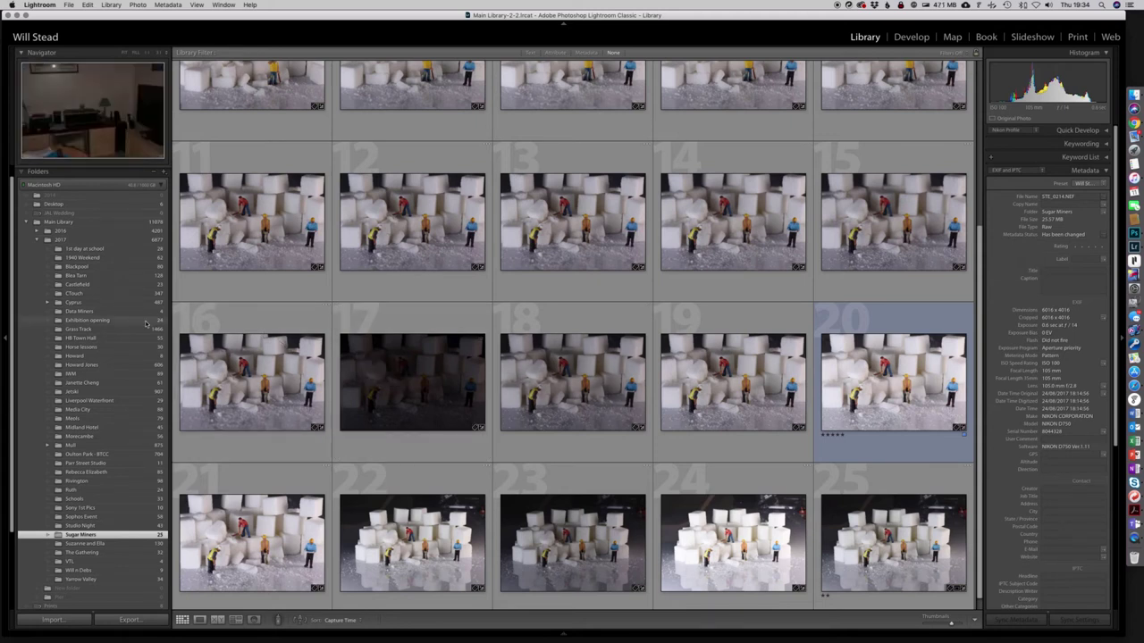
- Return to the Normal Selection collection
{"action": "scroll", "coordinate": [103, 355], "scroll_direction": "down", "scroll_amount": 3}
{"action": "scroll", "coordinate": [104, 355], "scroll_direction": "down", "scroll_amount": 2}
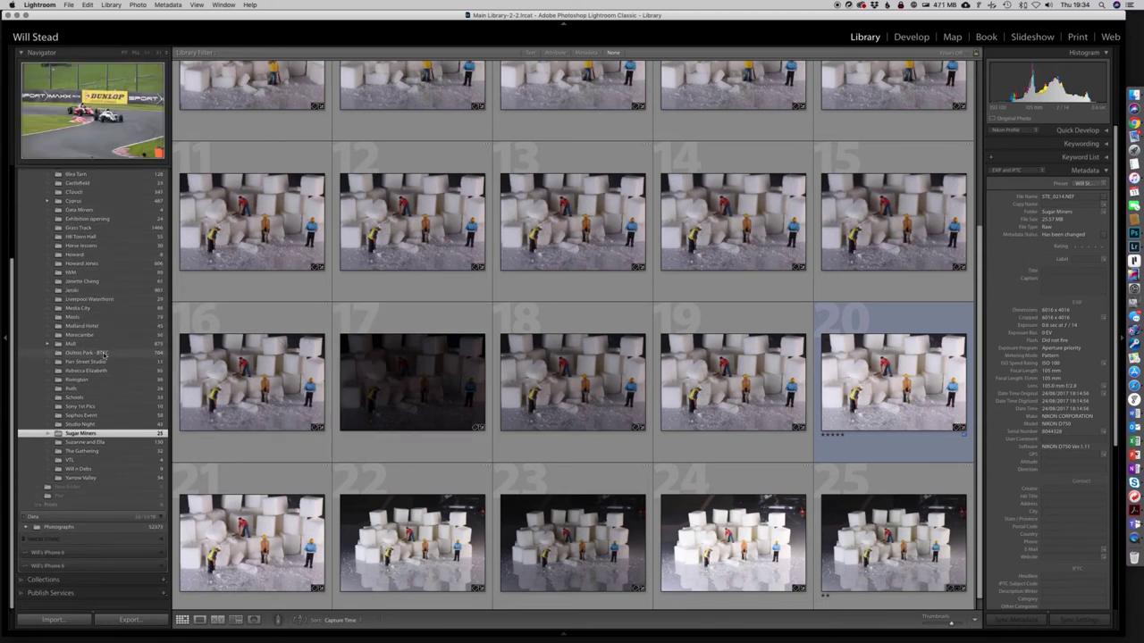
{"action": "left_click", "coordinate": [27, 587]}
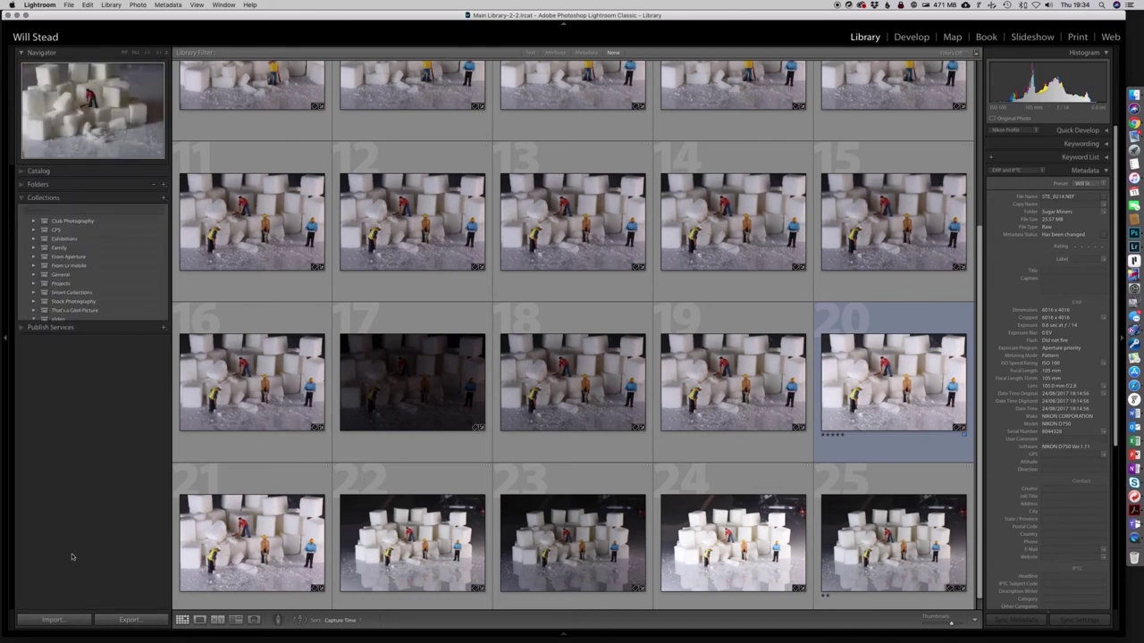
{"action": "left_click", "coordinate": [94, 329]}
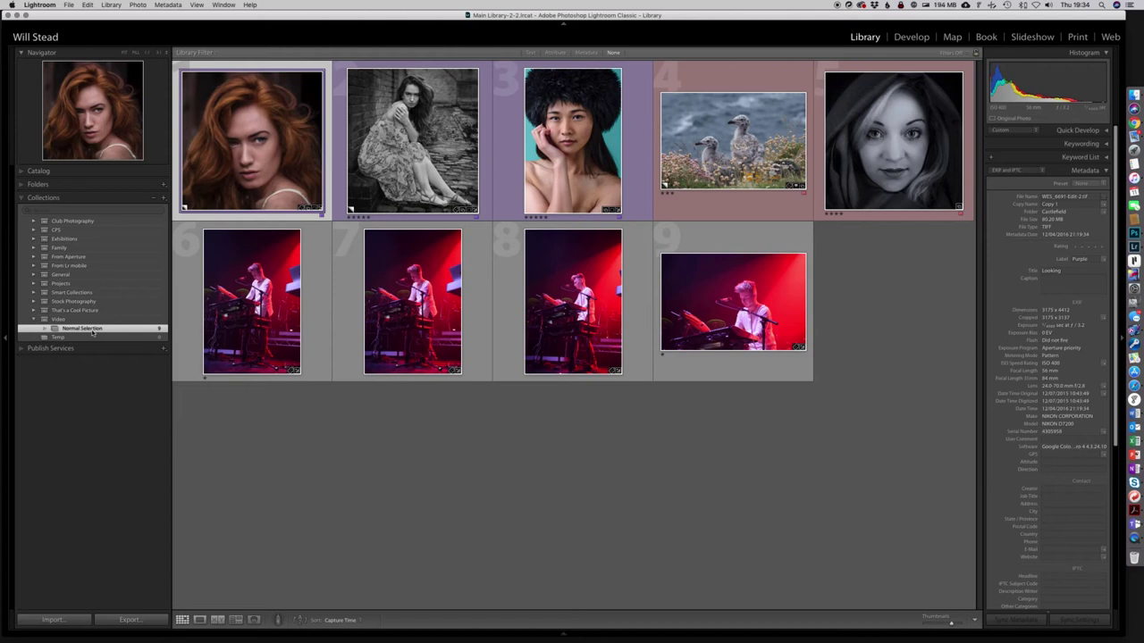
- Start a new smart collection inside the Video set, naming it Smart Collection followed by the photographer's first name
{"action": "left_click", "coordinate": [116, 320]}
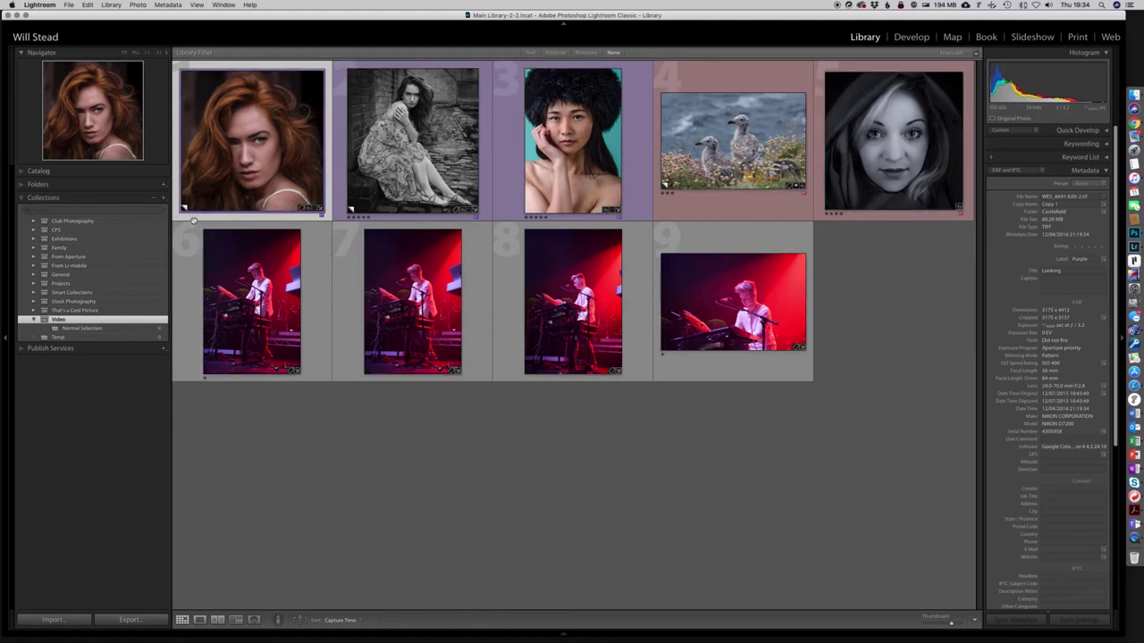
{"action": "right_click", "coordinate": [134, 320]}
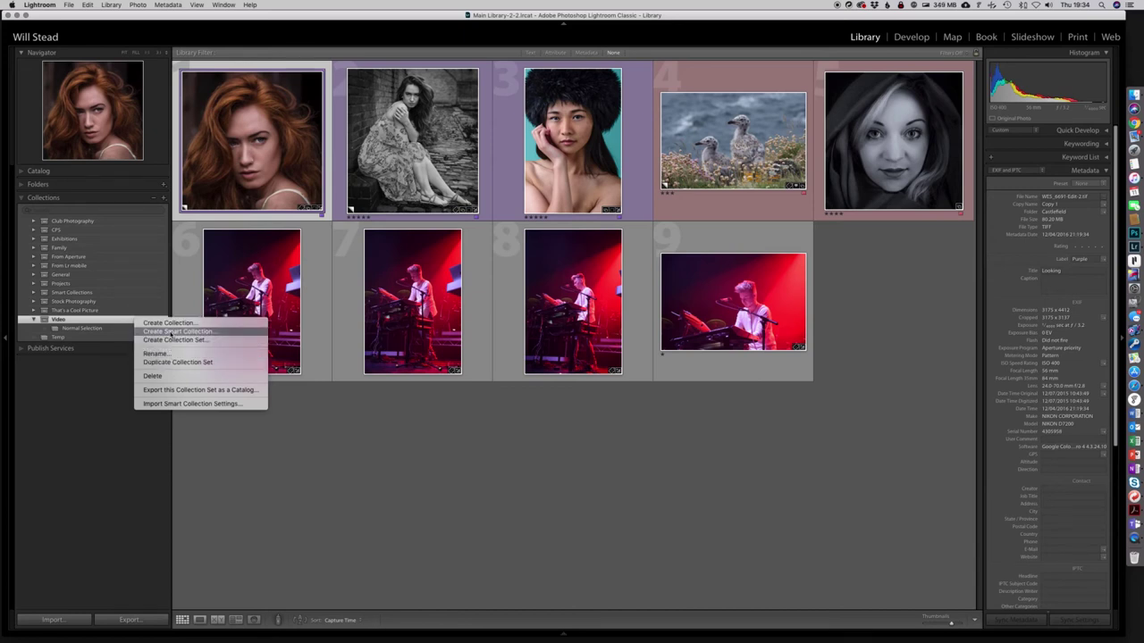
{"action": "left_click", "coordinate": [171, 333]}
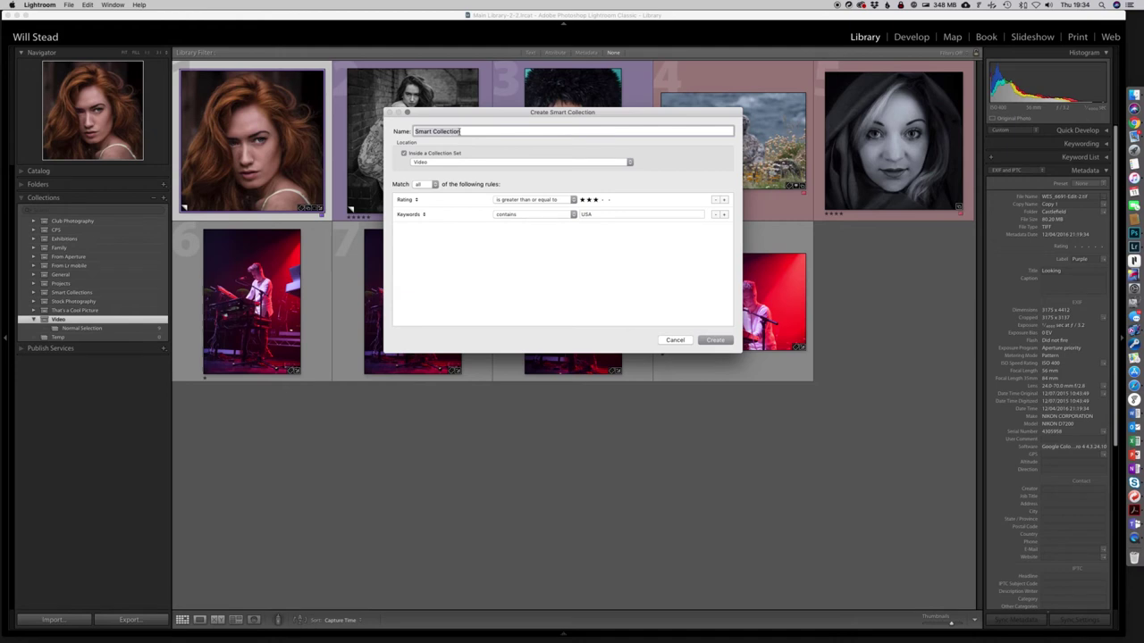
{"action": "left_click", "coordinate": [460, 131]}
{"action": "type", "text": "Will"}
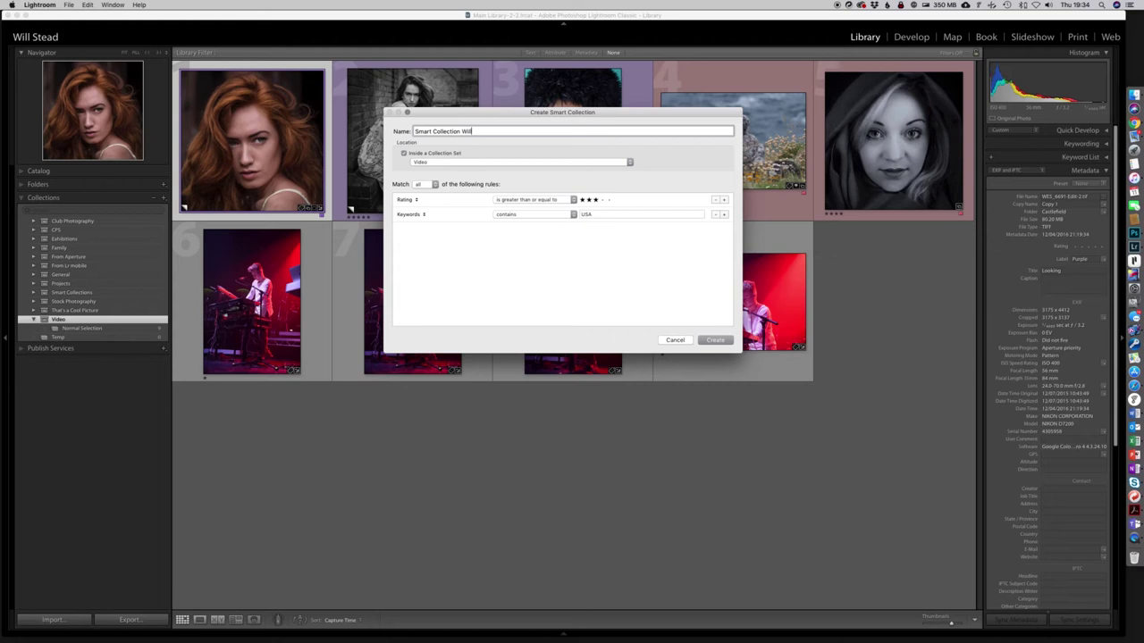
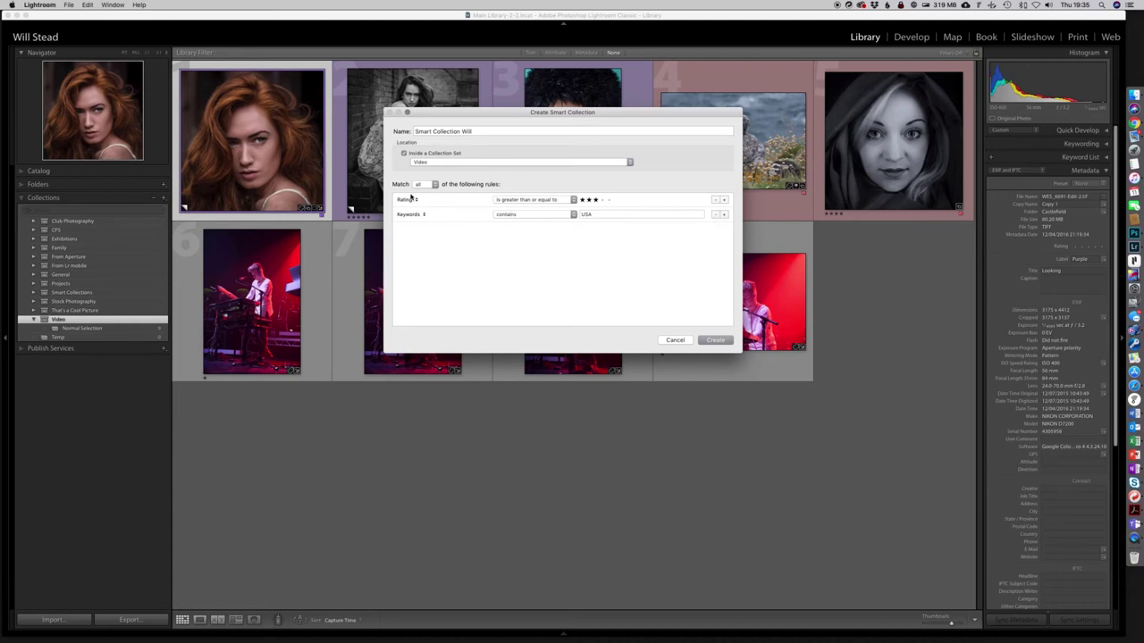
- Replace the USA keyword rule with a rule that keywords contain Concert, and create the smart collection
{"action": "left_click", "coordinate": [715, 216]}
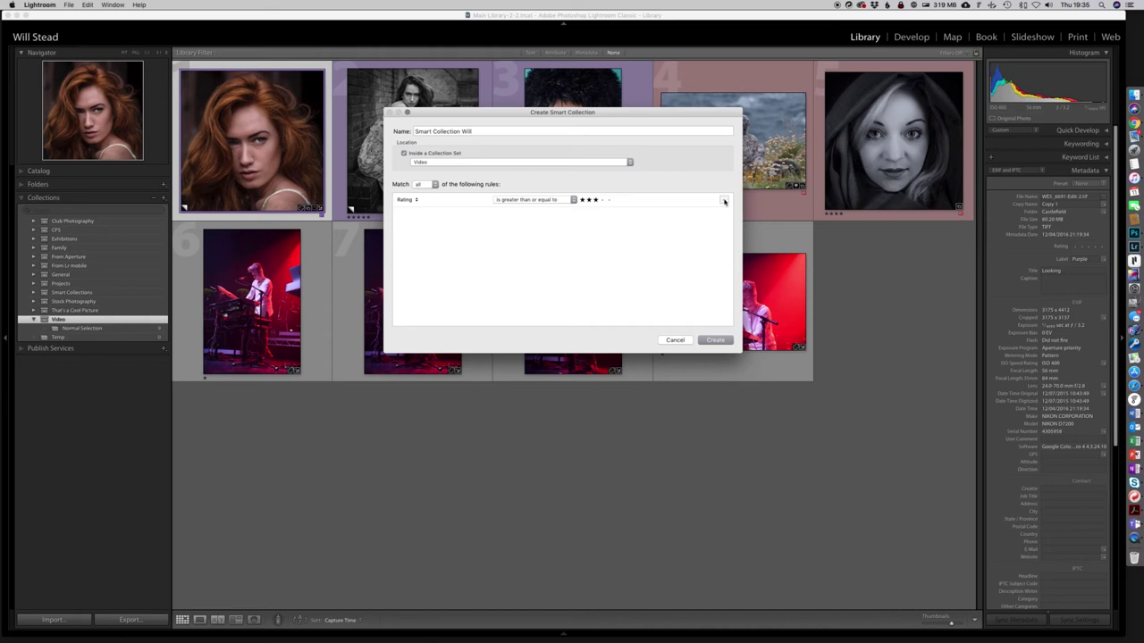
{"action": "left_click", "coordinate": [725, 201]}
{"action": "left_click", "coordinate": [424, 215]}
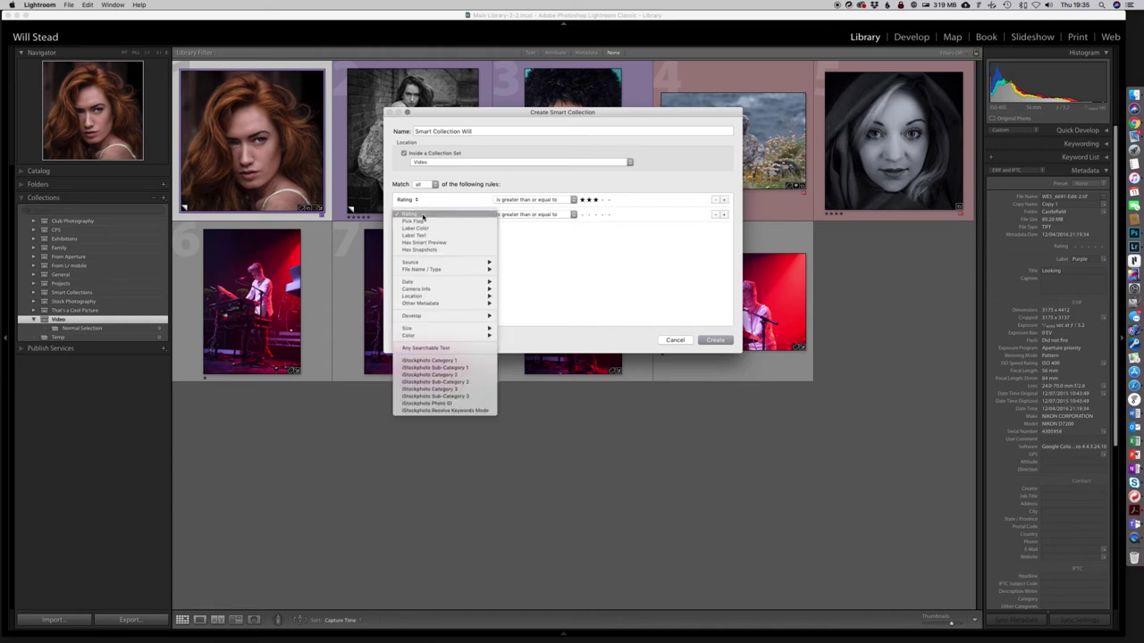
{"action": "mouse_move", "coordinate": [431, 289]}
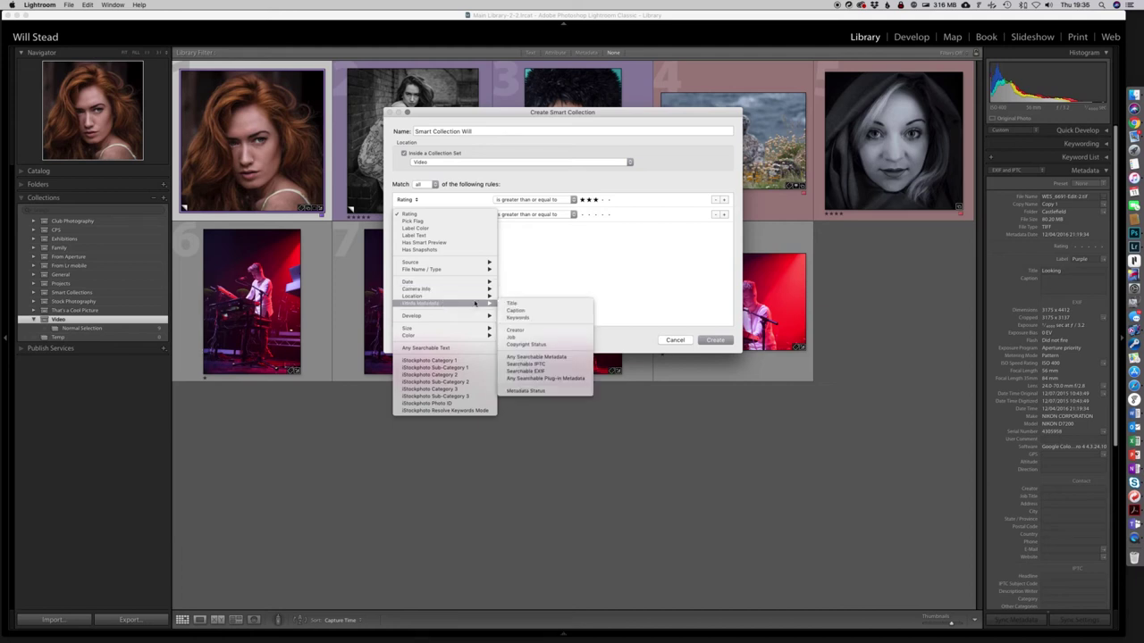
{"action": "left_click", "coordinate": [519, 318]}
{"action": "left_click", "coordinate": [593, 215]}
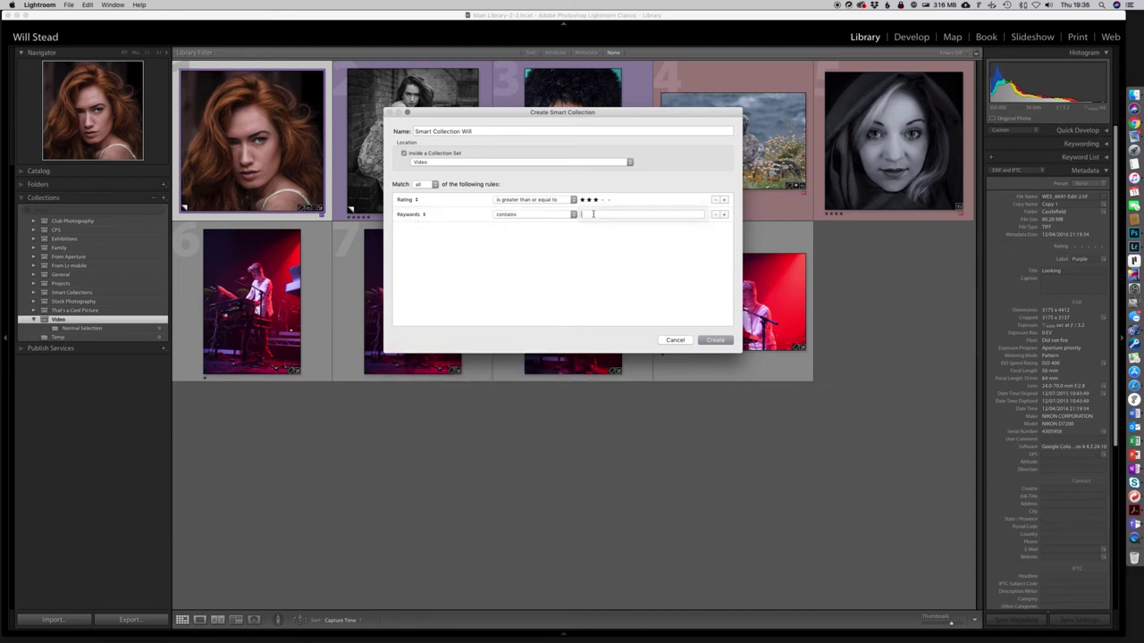
{"action": "type", "text": "Concert"}
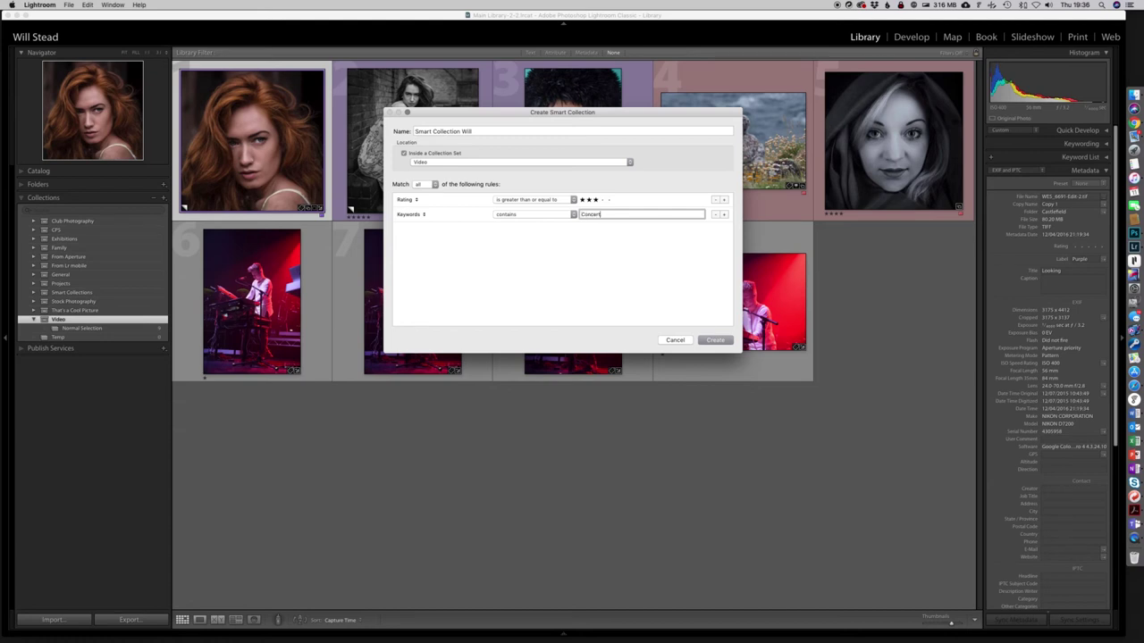
{"action": "left_click", "coordinate": [577, 254]}
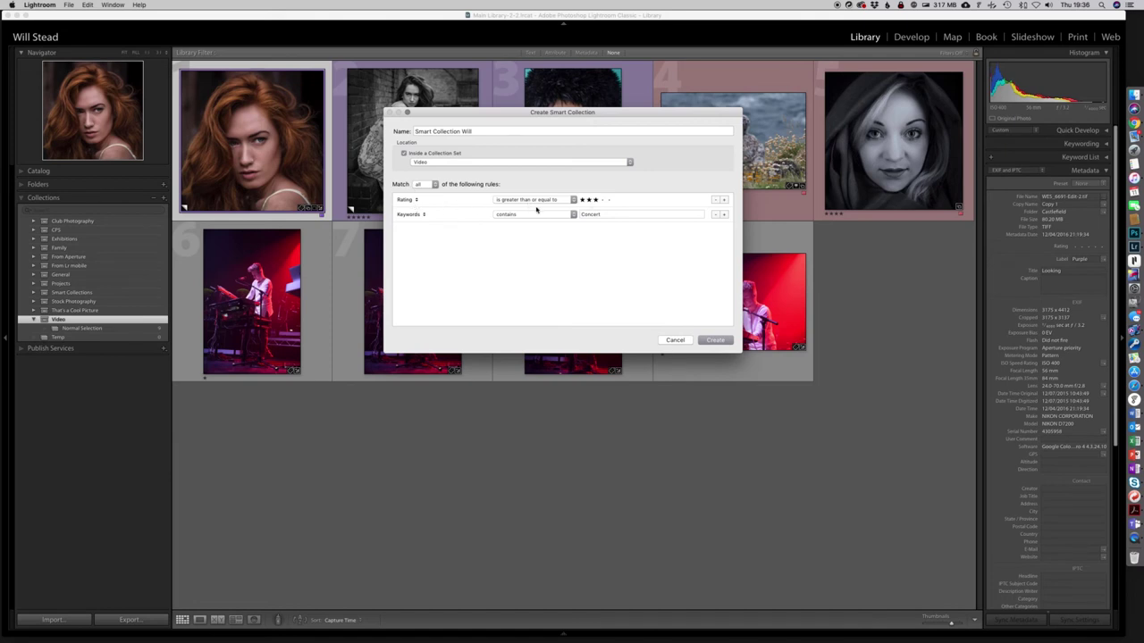
{"action": "left_click", "coordinate": [718, 341]}
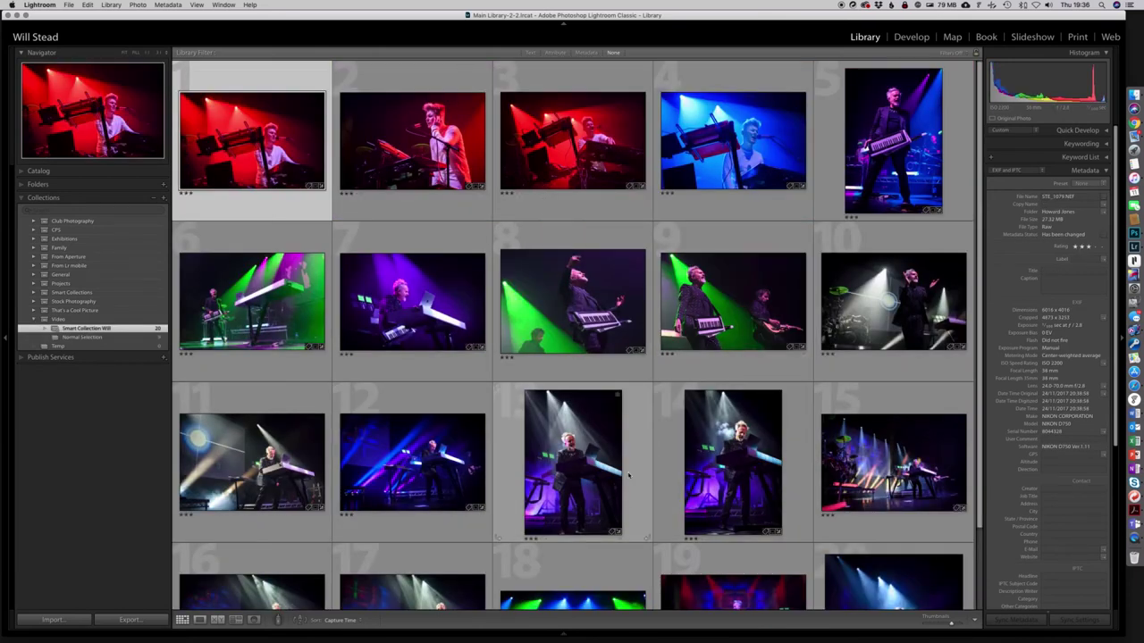
- Look through the concert photos gathered in the new smart collection
{"action": "scroll", "coordinate": [628, 475], "scroll_direction": "down", "scroll_amount": 1}
{"action": "scroll", "coordinate": [629, 475], "scroll_direction": "up", "scroll_amount": 3}
{"action": "scroll", "coordinate": [628, 476], "scroll_direction": "down", "scroll_amount": 2}
{"action": "scroll", "coordinate": [628, 475], "scroll_direction": "up", "scroll_amount": 3}
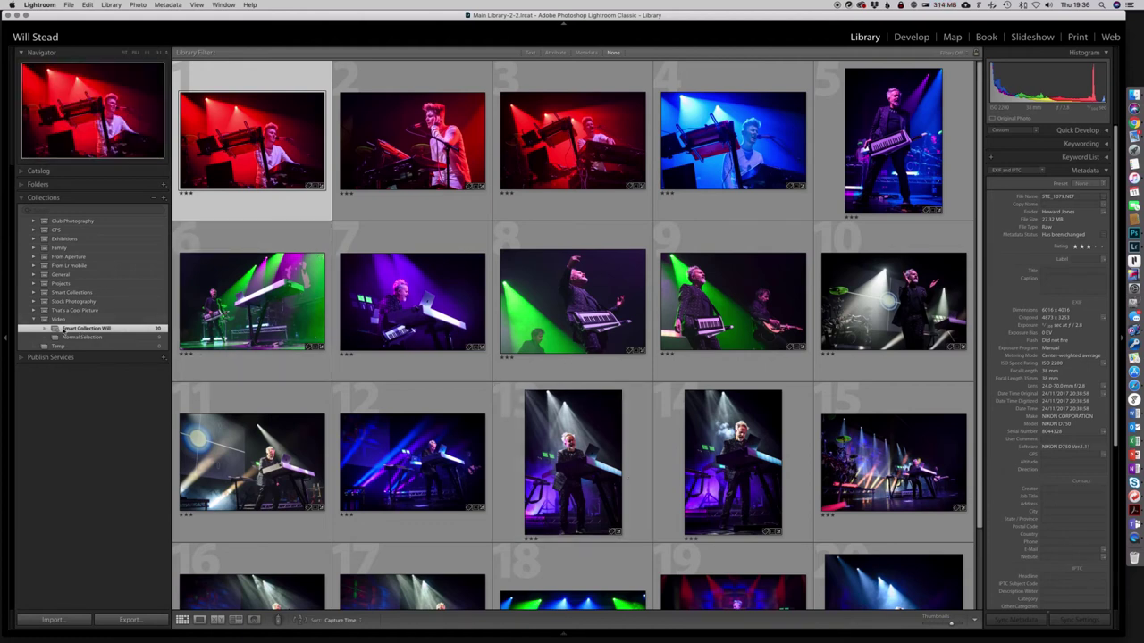
{"action": "left_click", "coordinate": [572, 302]}
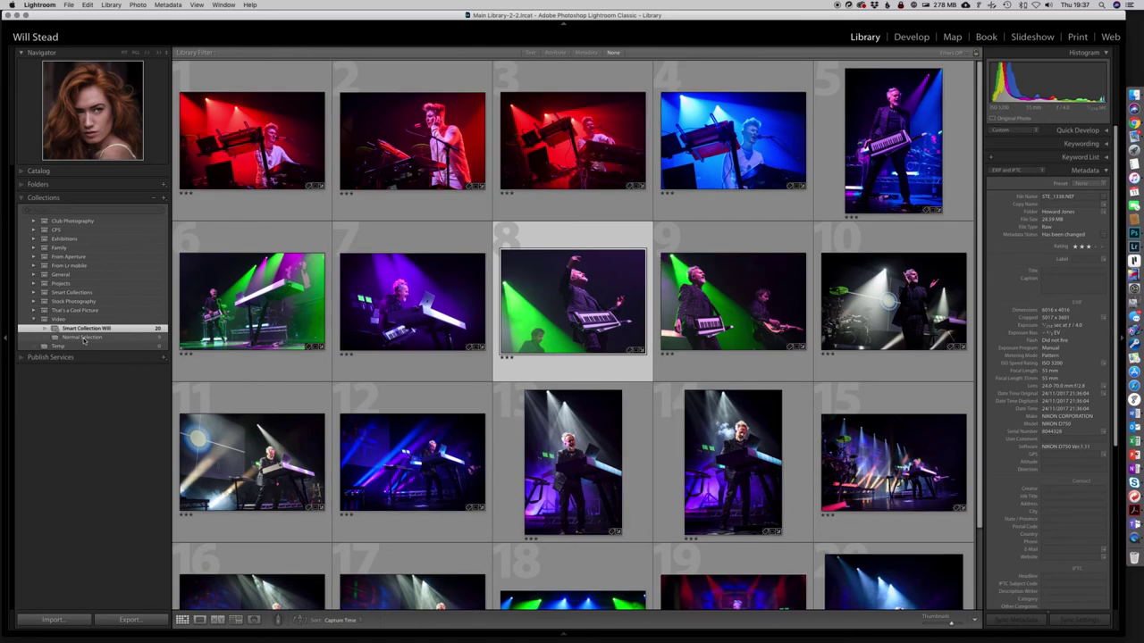
{"action": "key", "text": "j"}
{"action": "key", "text": "j"}
- Create another smart collection inside the Video set, replacing the keyword rule with label color is red
{"action": "left_click", "coordinate": [88, 320]}
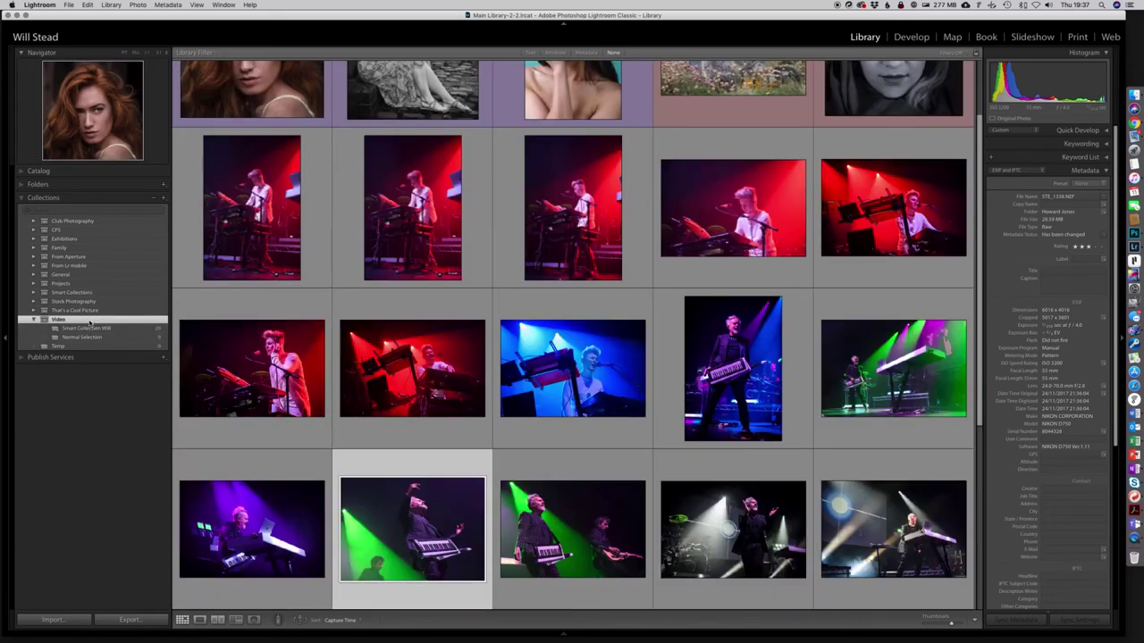
{"action": "right_click", "coordinate": [89, 320]}
{"action": "key", "text": "Escape"}
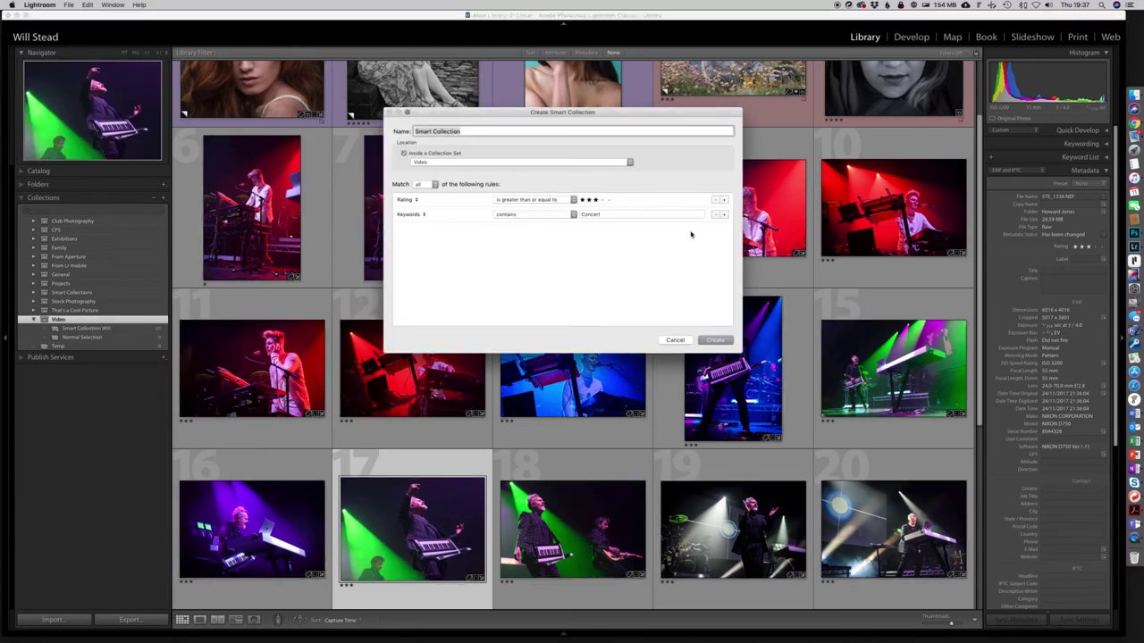
{"action": "left_click", "coordinate": [715, 214]}
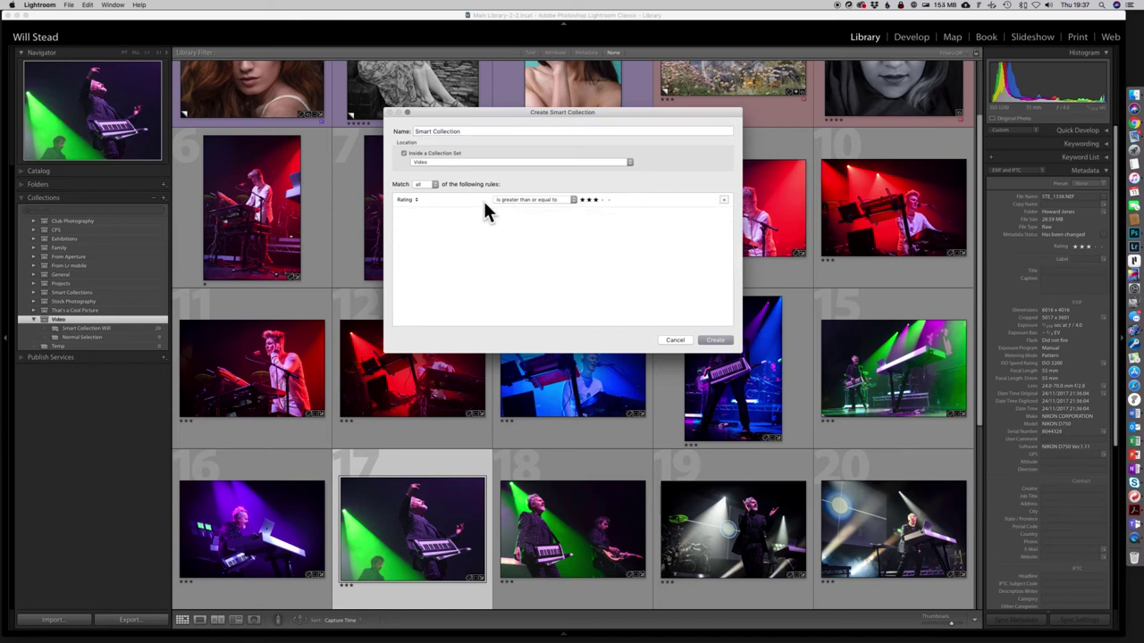
{"action": "left_click", "coordinate": [724, 200]}
{"action": "left_click", "coordinate": [418, 215]}
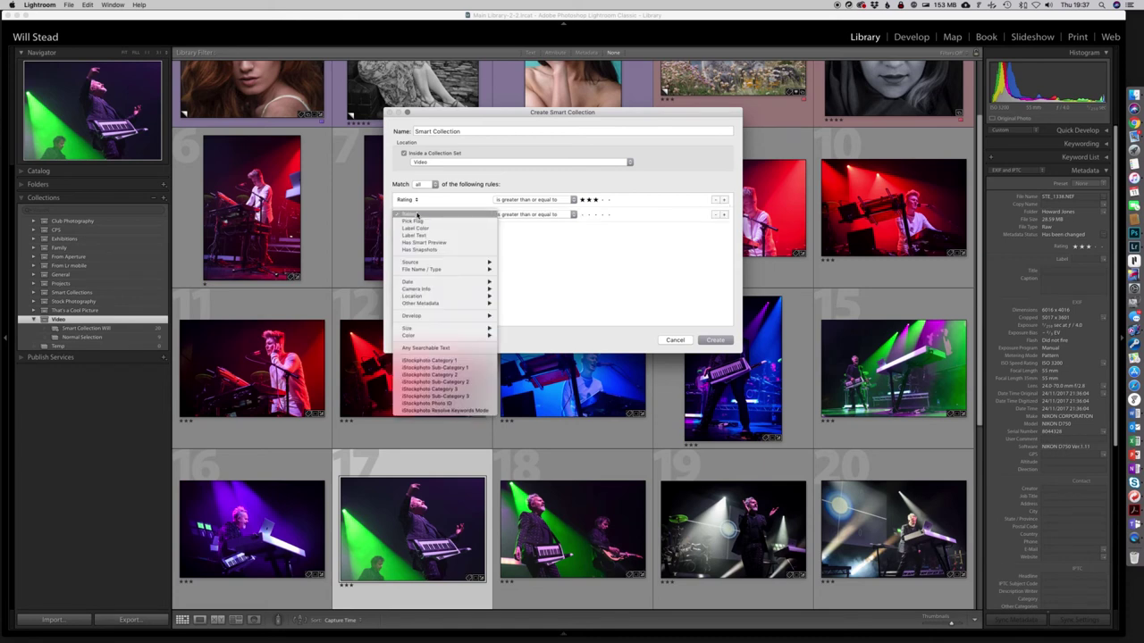
{"action": "left_click", "coordinate": [430, 229]}
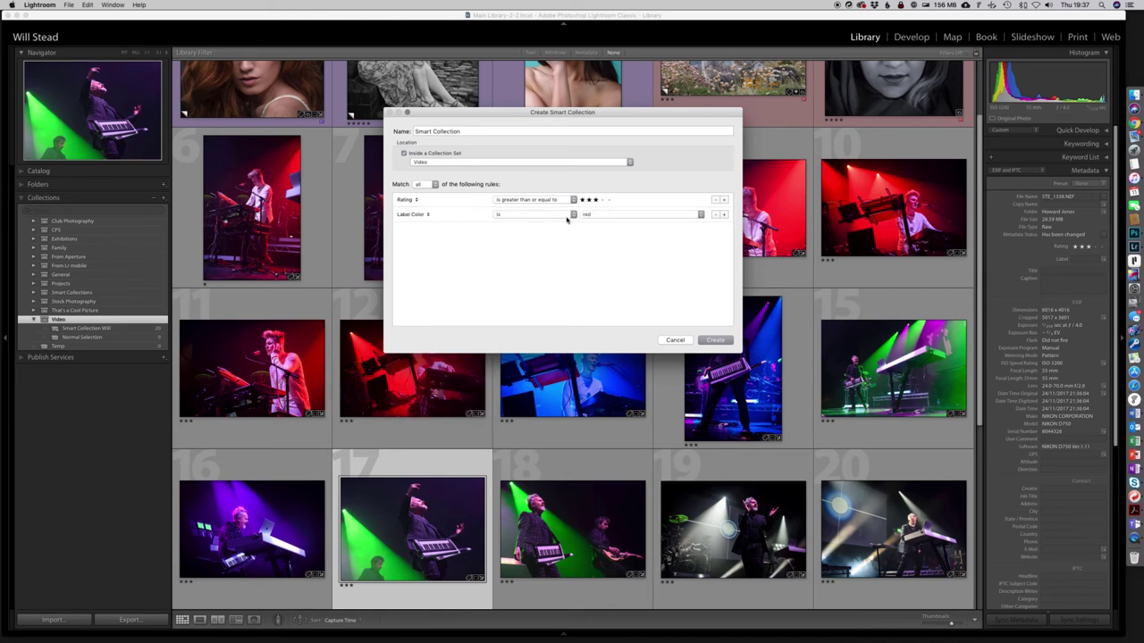
{"action": "left_click", "coordinate": [589, 215]}
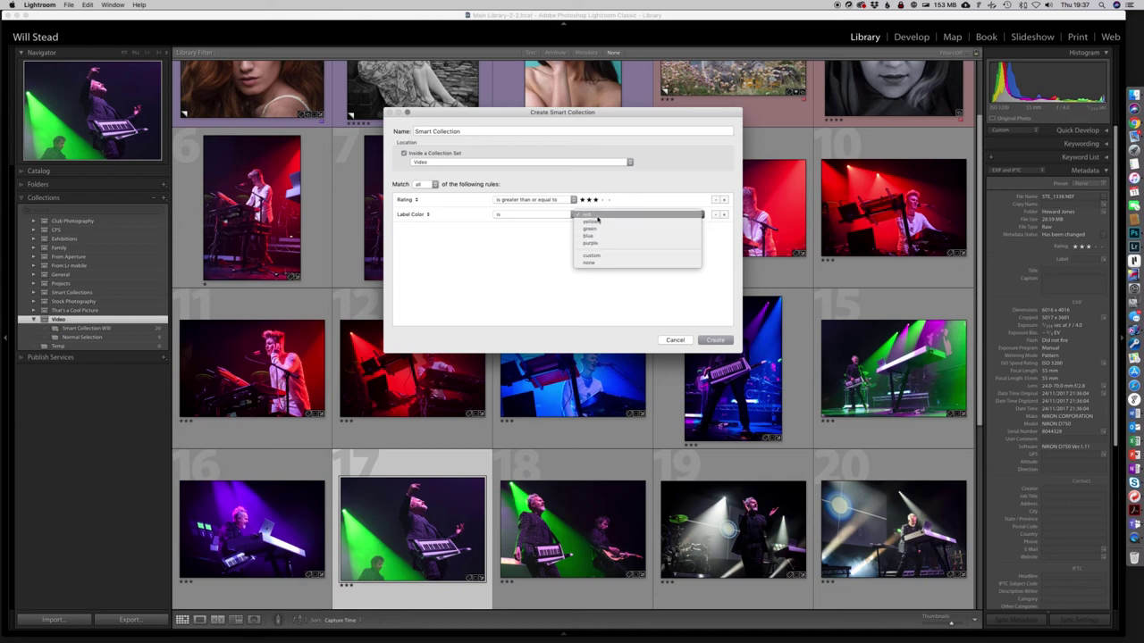
{"action": "left_click", "coordinate": [562, 227]}
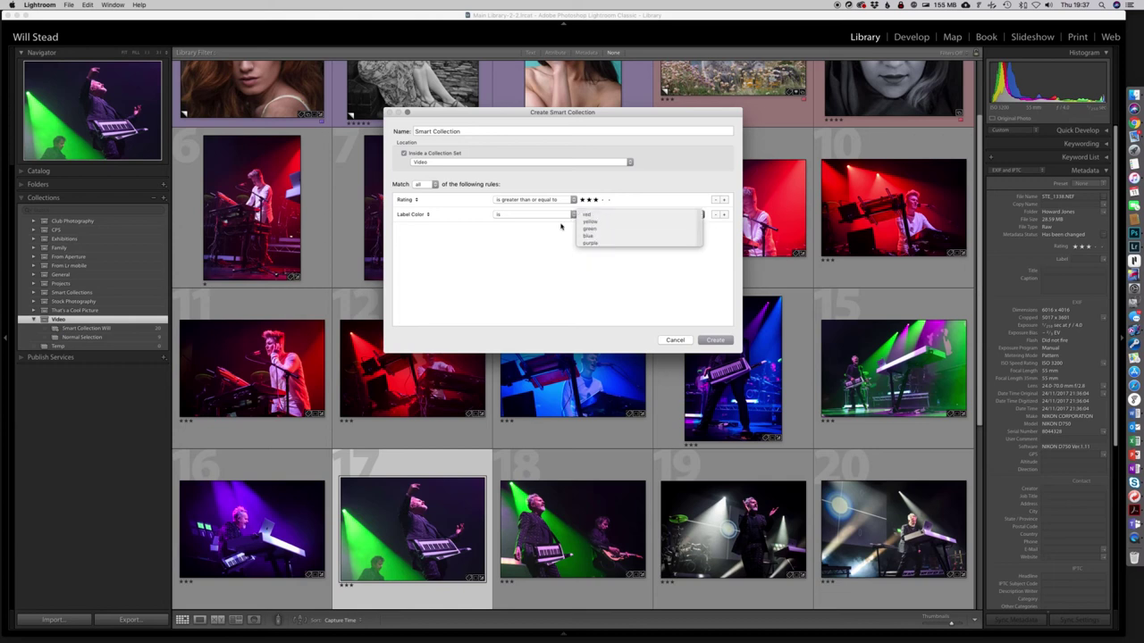
{"action": "left_click", "coordinate": [716, 341]}
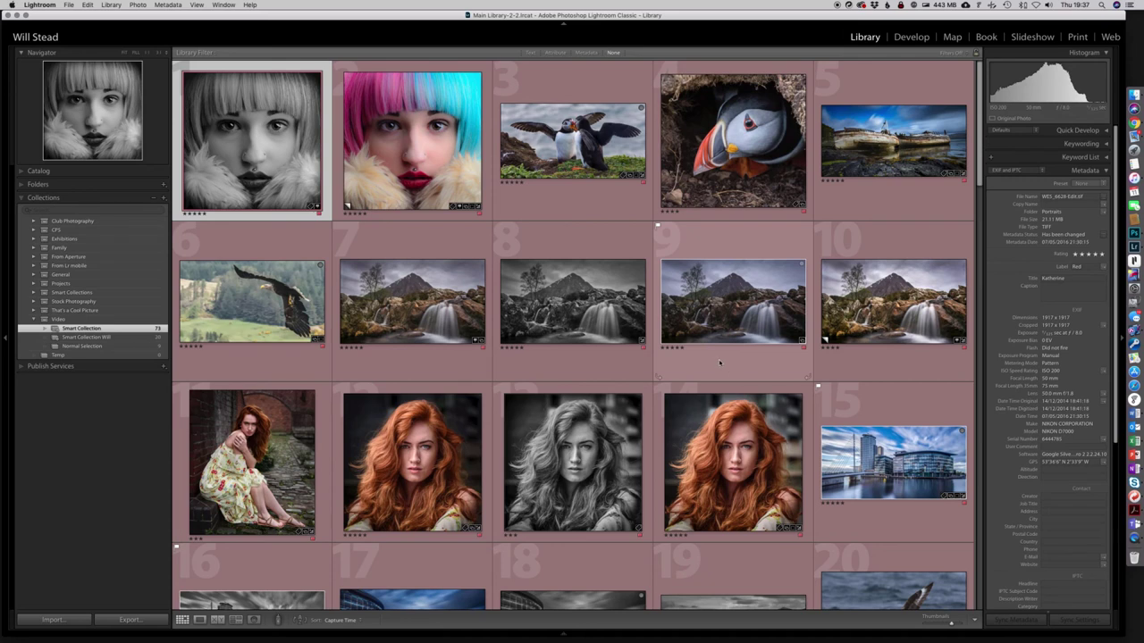
- Edit the red-label smart collection so that its label color rule is purple
{"action": "scroll", "coordinate": [720, 361], "scroll_direction": "down", "scroll_amount": 10}
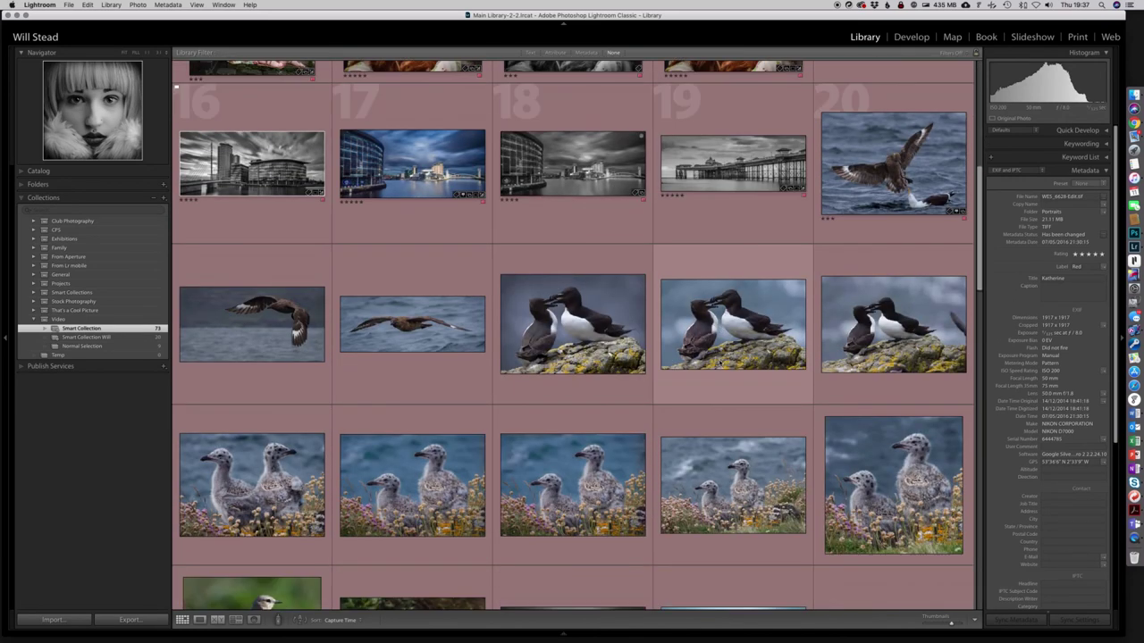
{"action": "scroll", "coordinate": [720, 362], "scroll_direction": "down", "scroll_amount": 5}
{"action": "scroll", "coordinate": [720, 362], "scroll_direction": "up", "scroll_amount": 7}
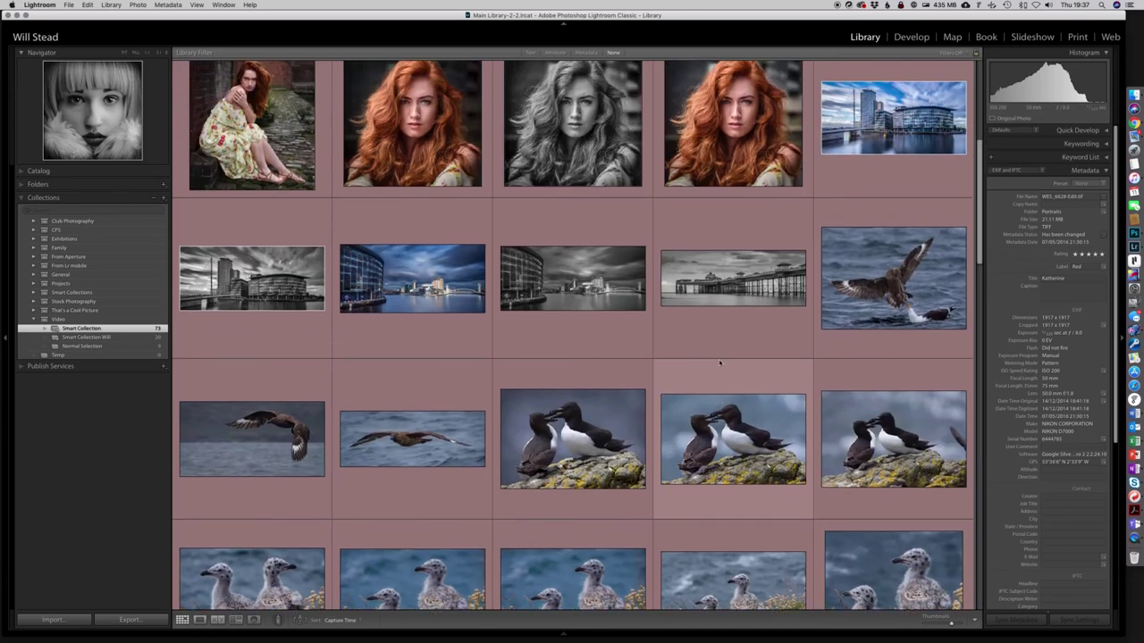
{"action": "scroll", "coordinate": [719, 362], "scroll_direction": "up", "scroll_amount": 4}
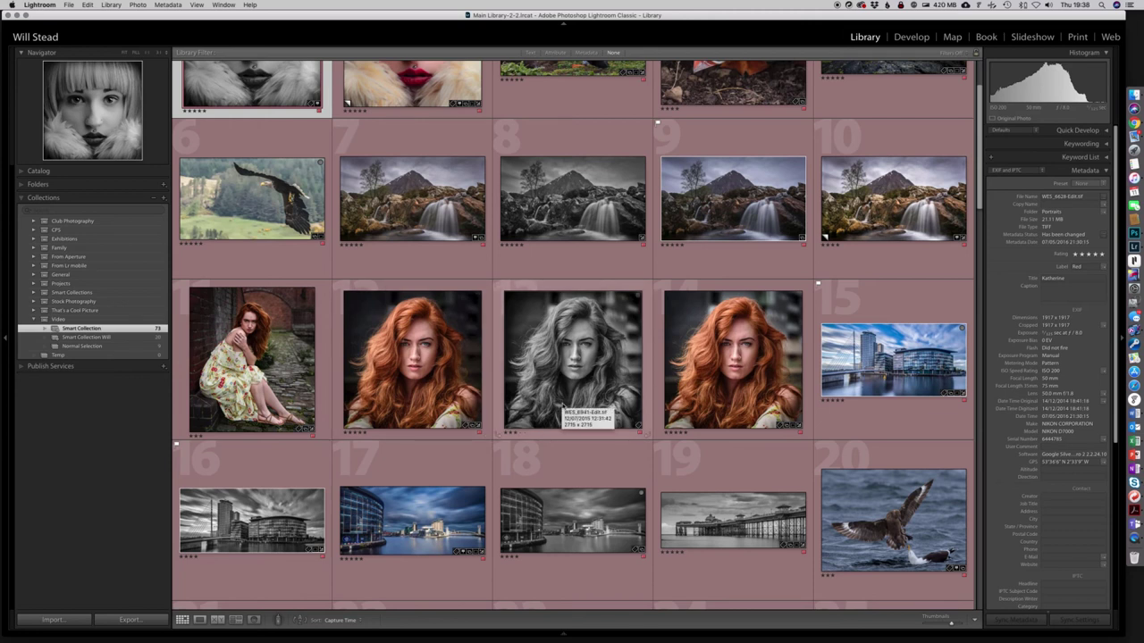
{"action": "scroll", "coordinate": [564, 407], "scroll_direction": "up", "scroll_amount": 3}
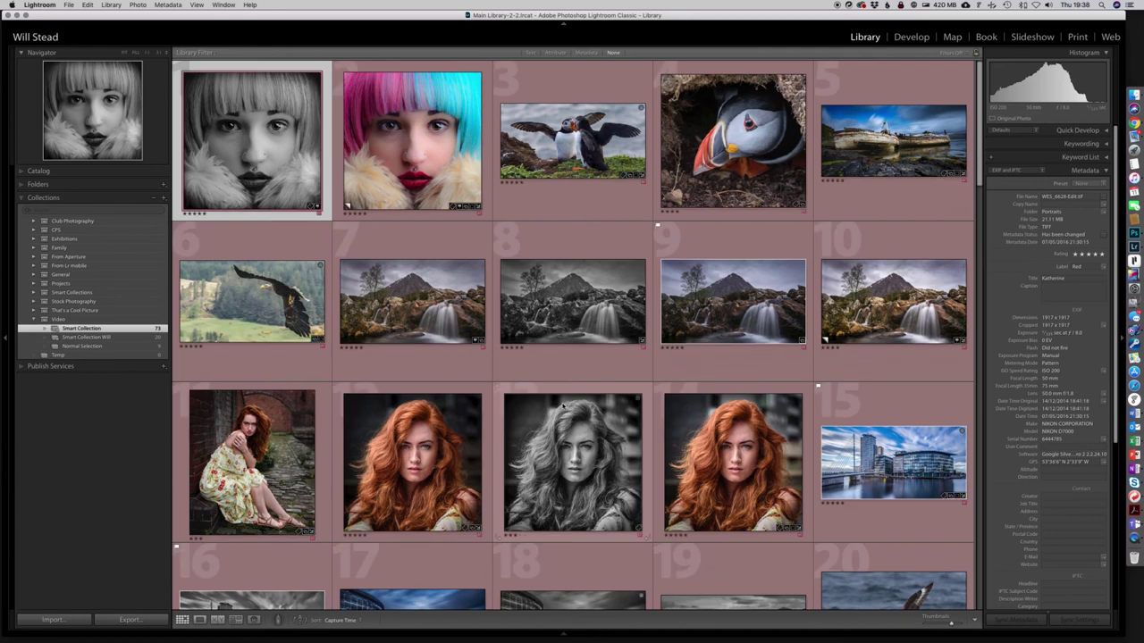
{"action": "right_click", "coordinate": [110, 331]}
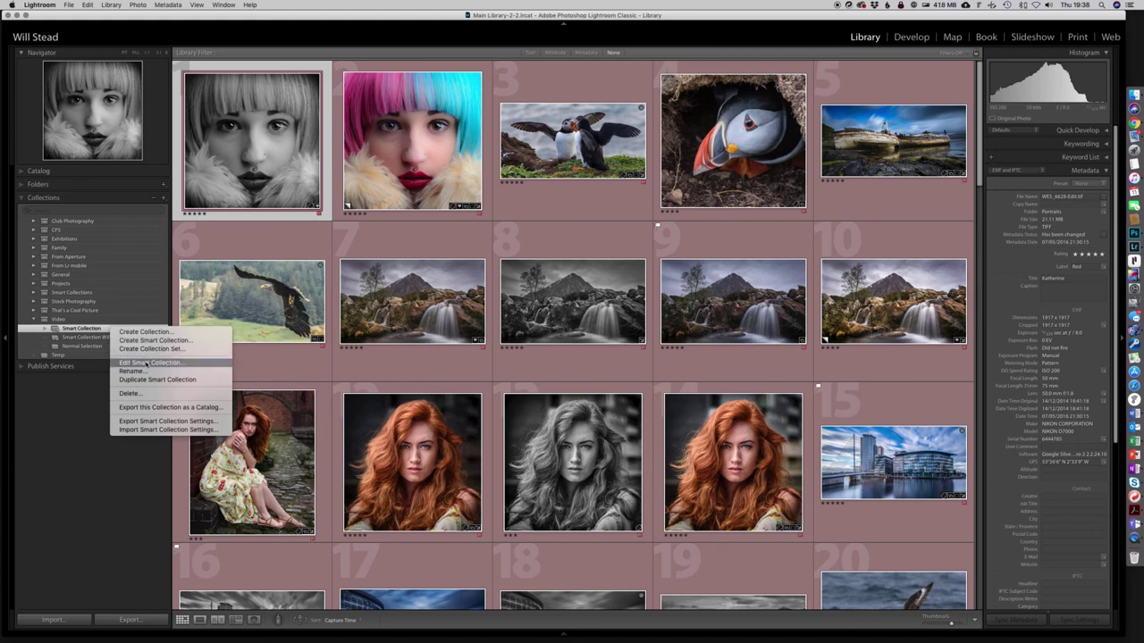
{"action": "left_click", "coordinate": [217, 363]}
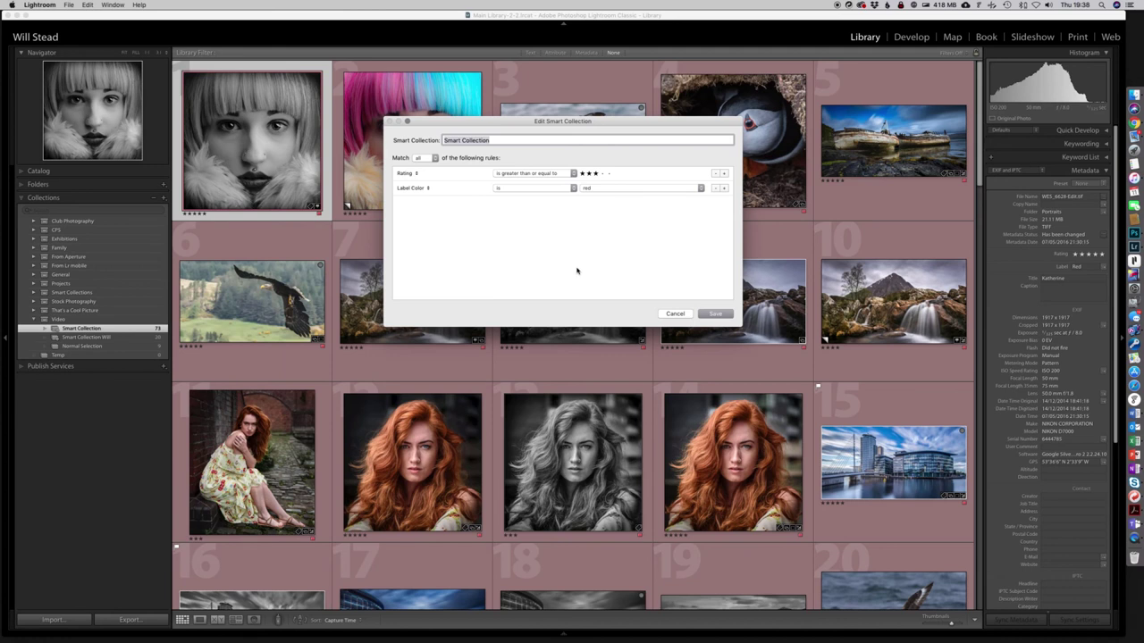
{"action": "left_click", "coordinate": [609, 190]}
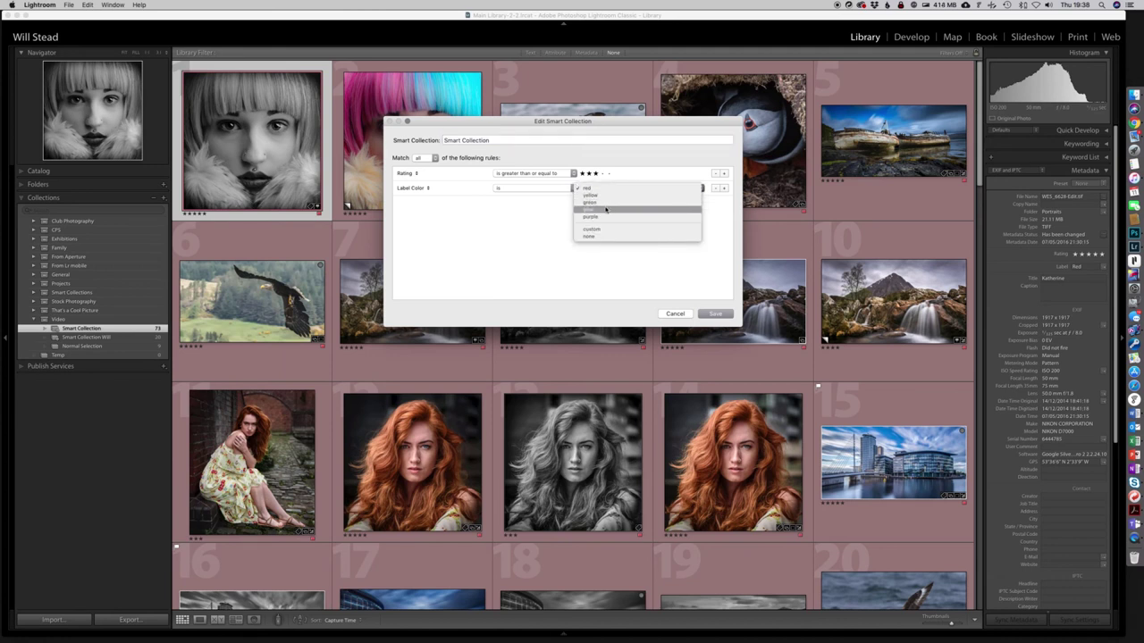
{"action": "left_click", "coordinate": [606, 216]}
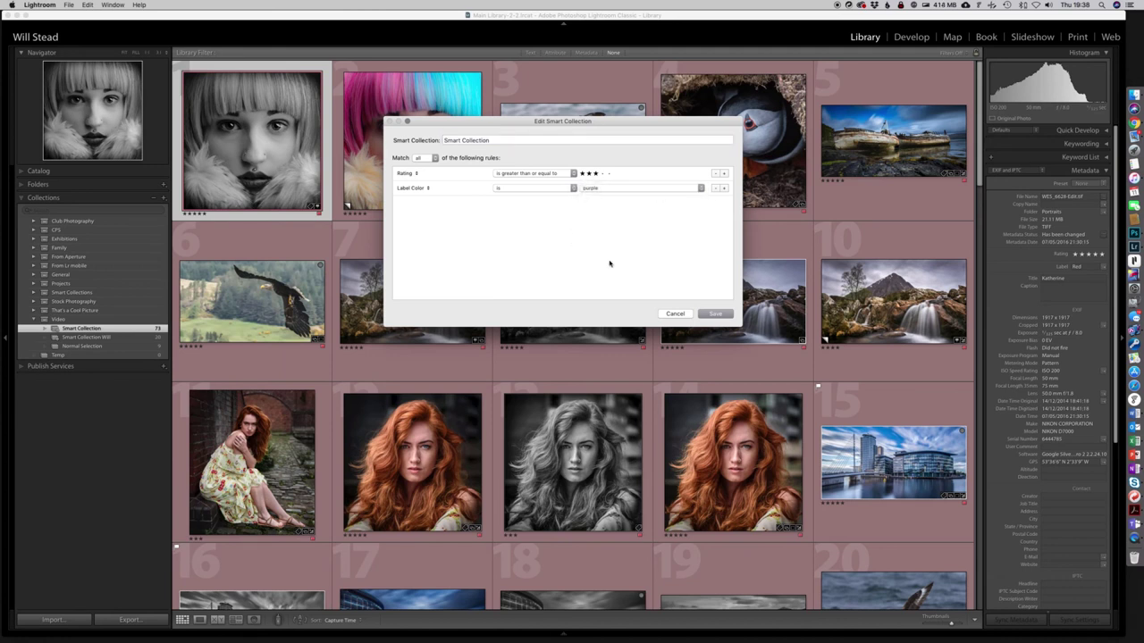
{"action": "left_click", "coordinate": [715, 314]}
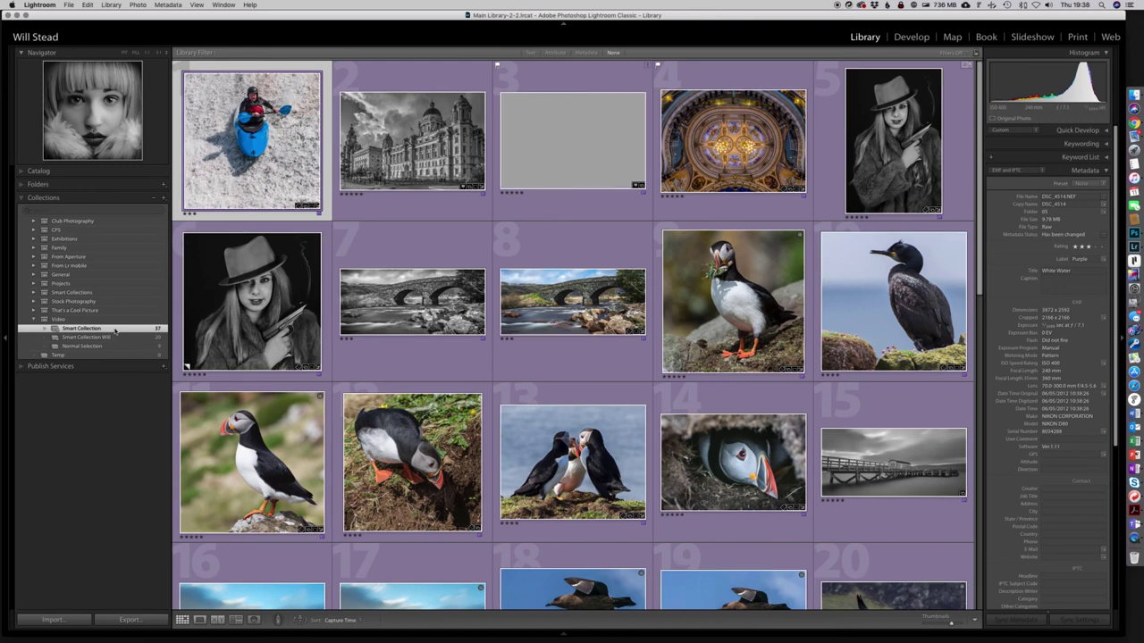
{"action": "right_click", "coordinate": [116, 330]}
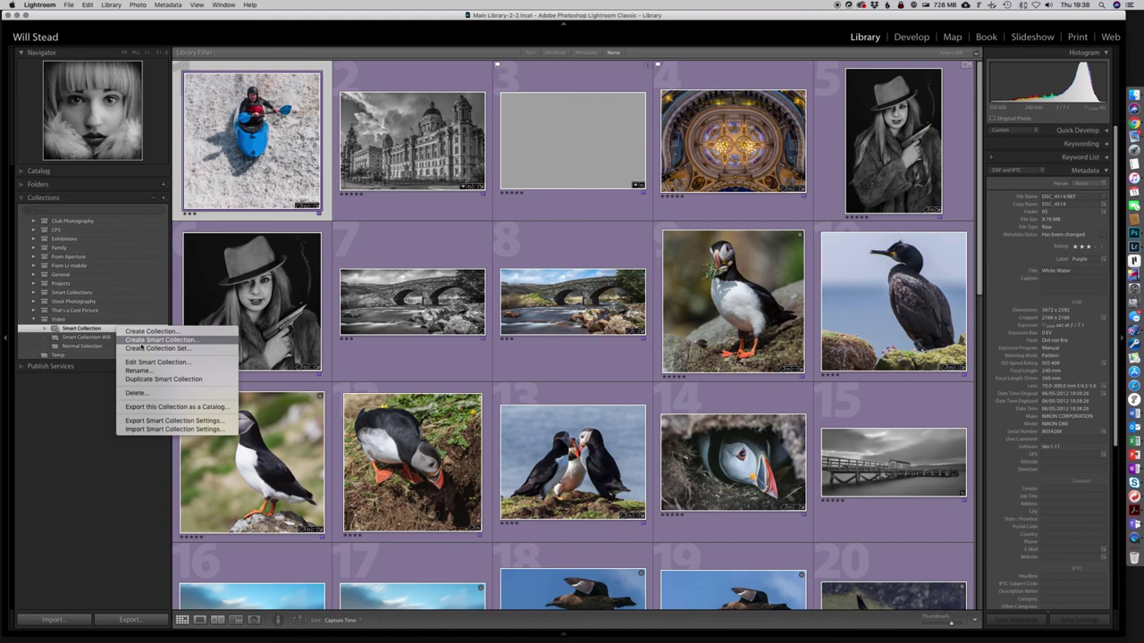
{"action": "left_click", "coordinate": [83, 412]}
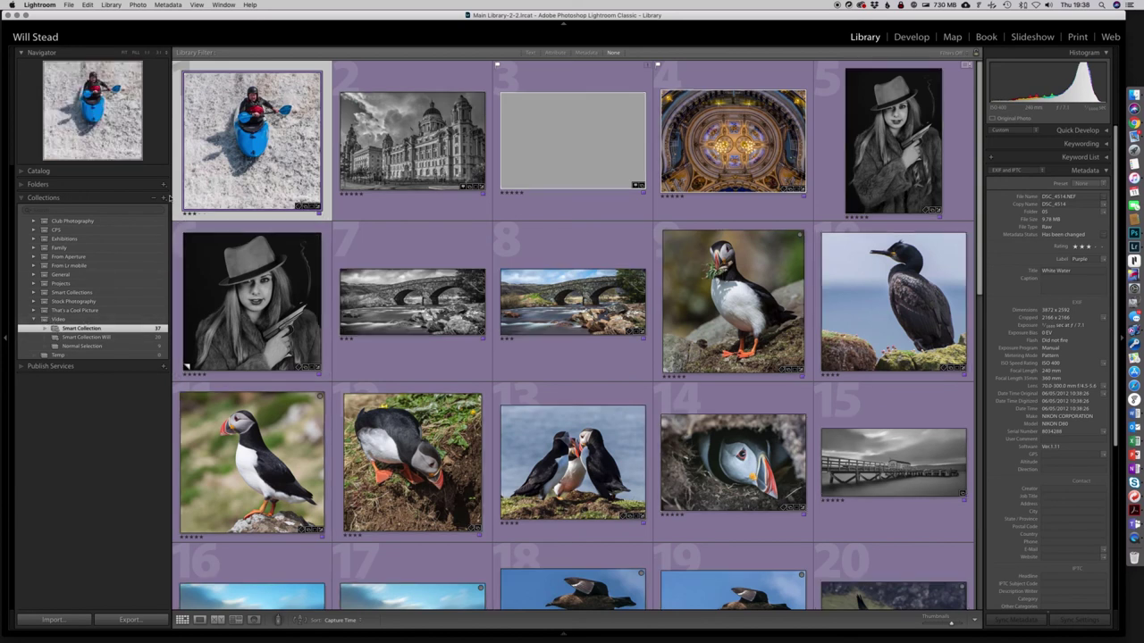
{"action": "left_click", "coordinate": [164, 198]}
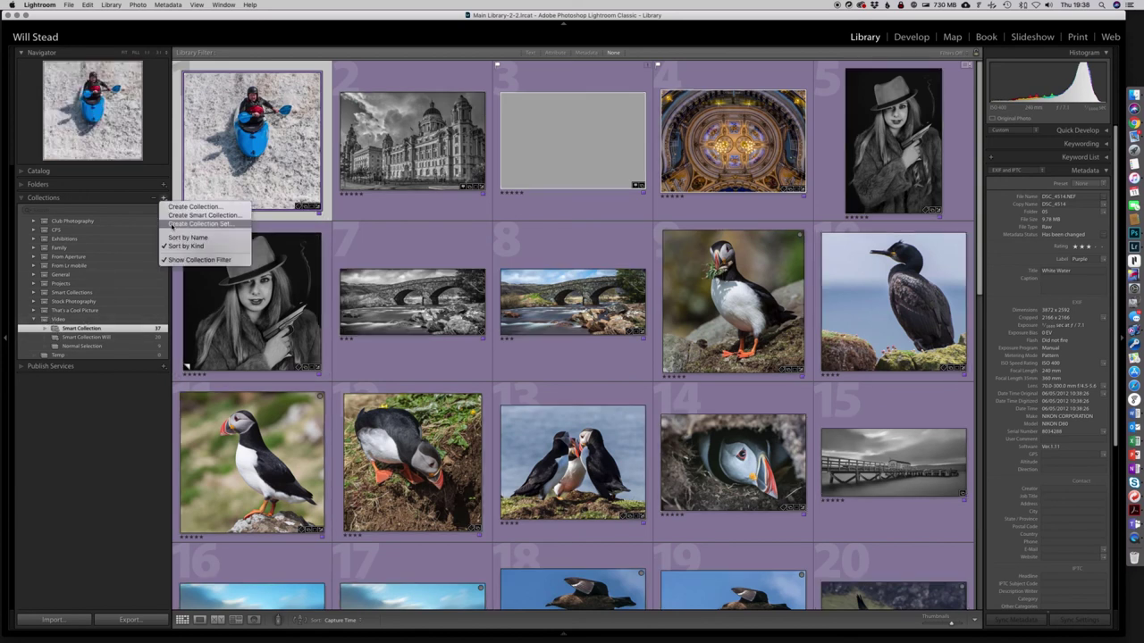
{"action": "left_click", "coordinate": [75, 409]}
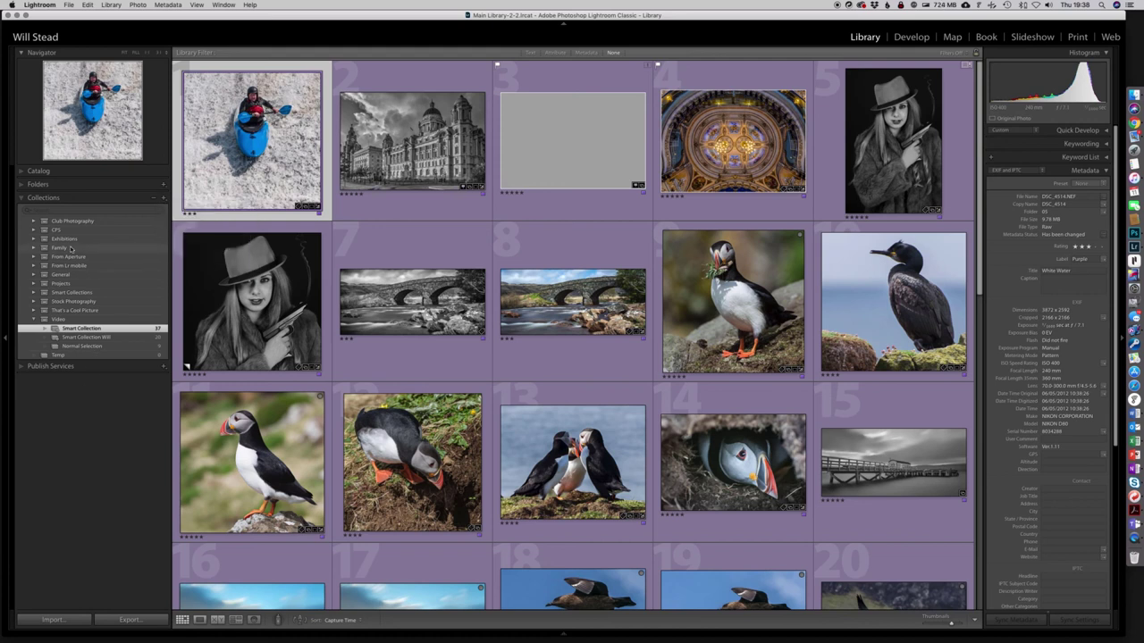
- Create a collection set named New One that is not nested inside another set
{"action": "left_click", "coordinate": [164, 198]}
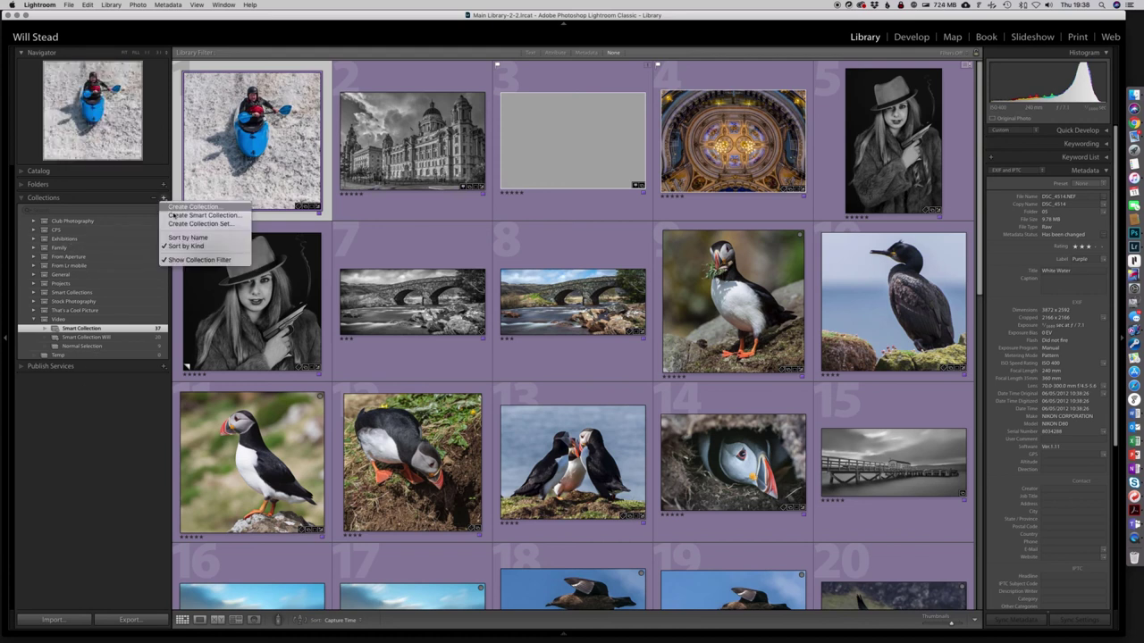
{"action": "left_click", "coordinate": [183, 224]}
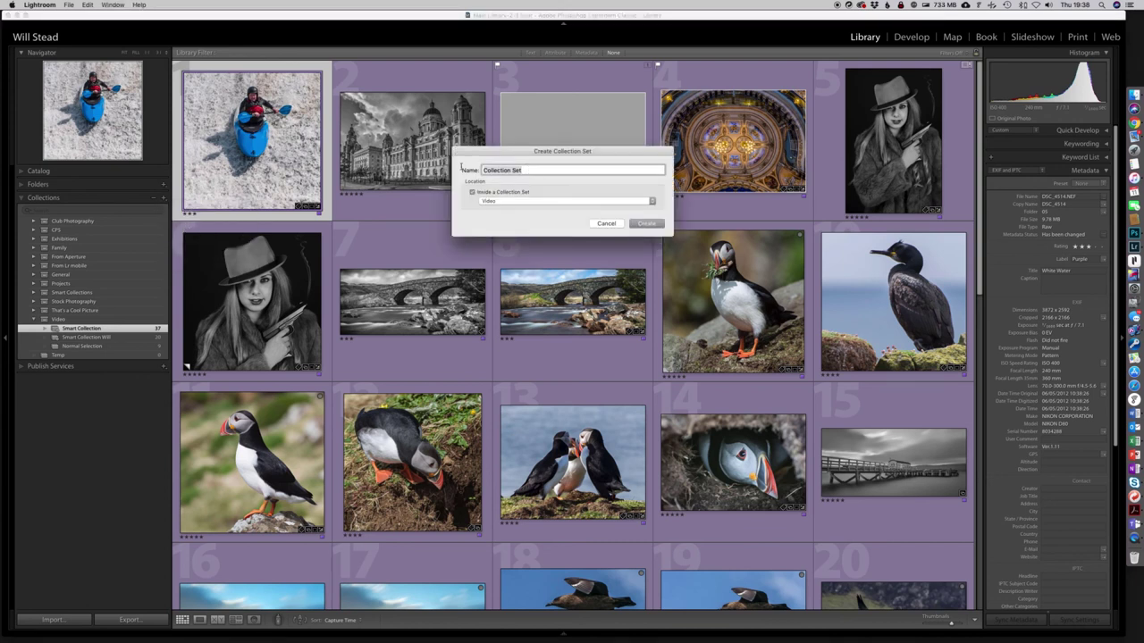
{"action": "type", "text": "New One"}
{"action": "left_click", "coordinate": [472, 192]}
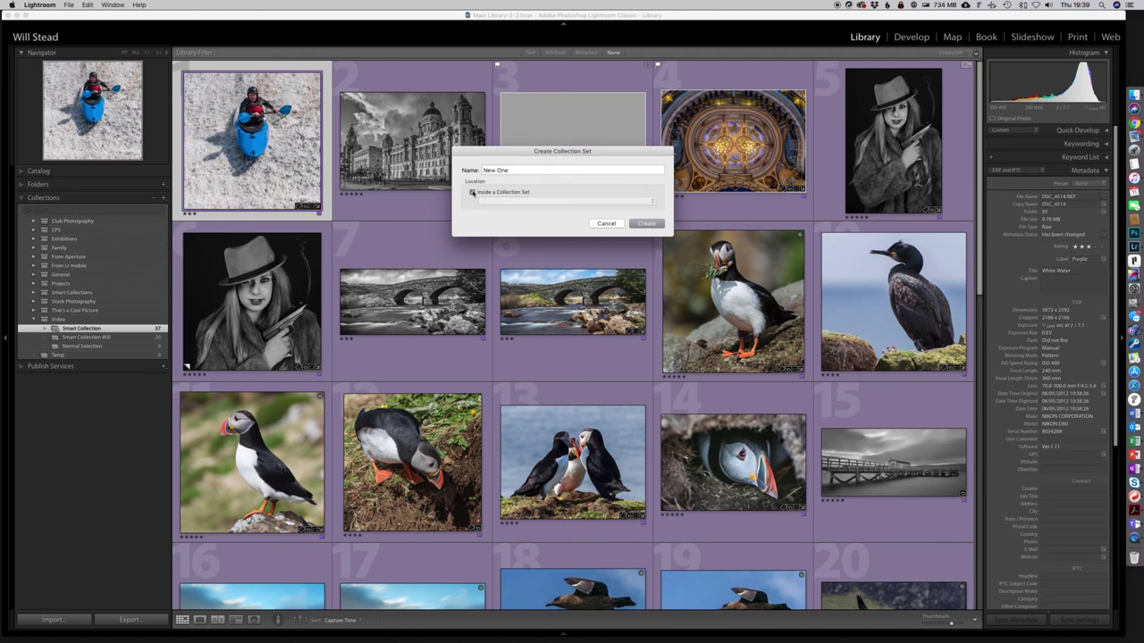
{"action": "left_click", "coordinate": [647, 224]}
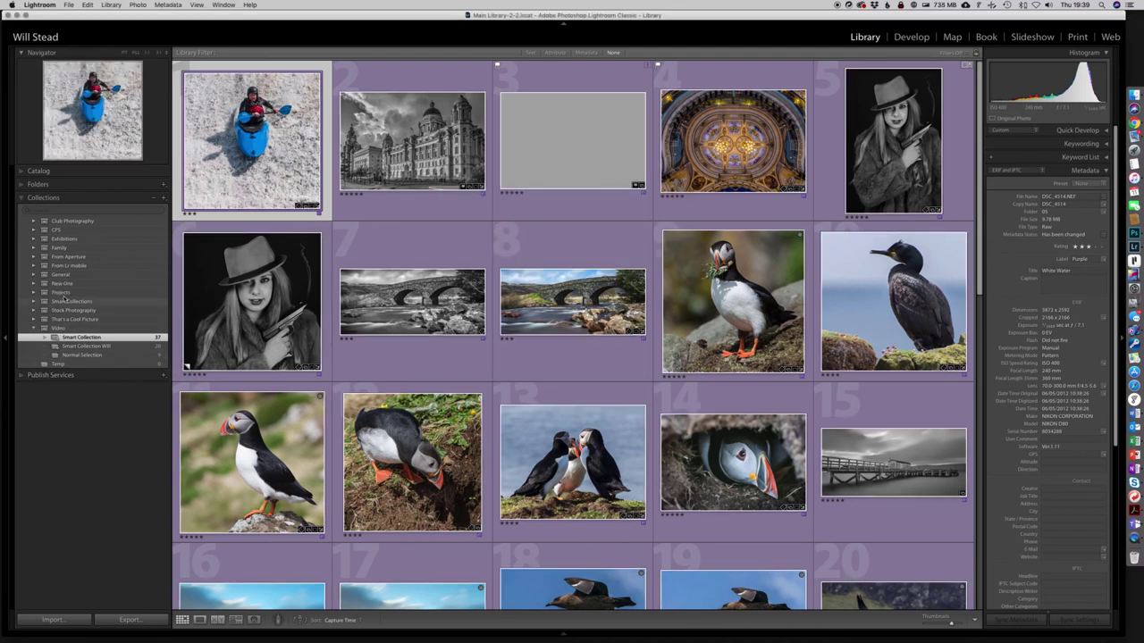
- Create a smart collection inside the New One set for photos rated three stars or more with a red label
{"action": "left_click", "coordinate": [51, 284]}
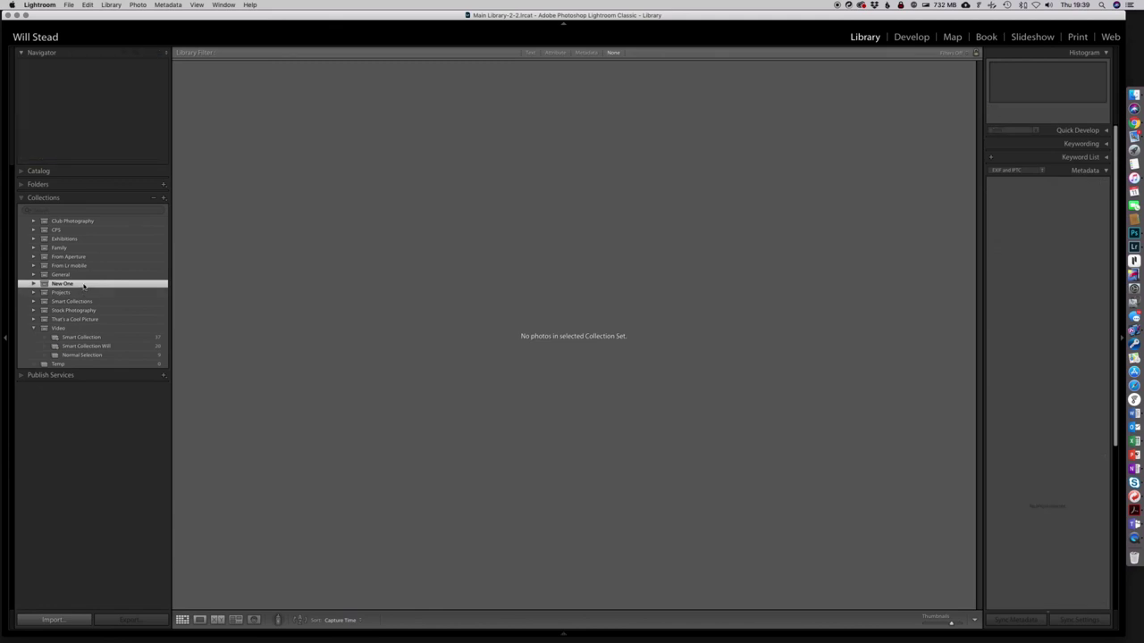
{"action": "right_click", "coordinate": [84, 286]}
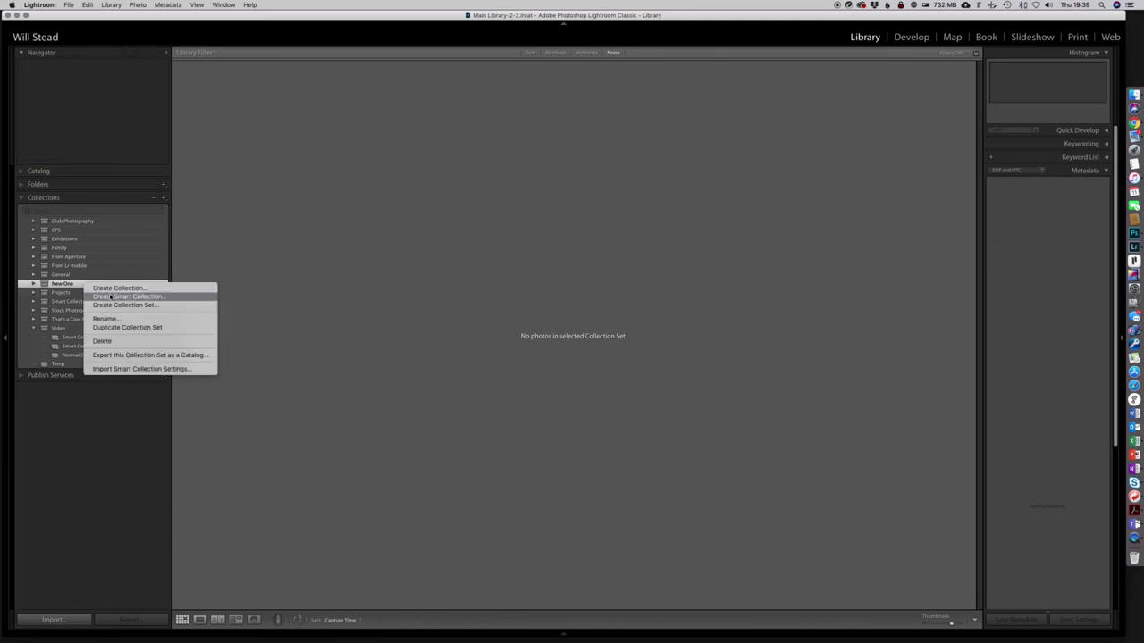
{"action": "left_click", "coordinate": [125, 296]}
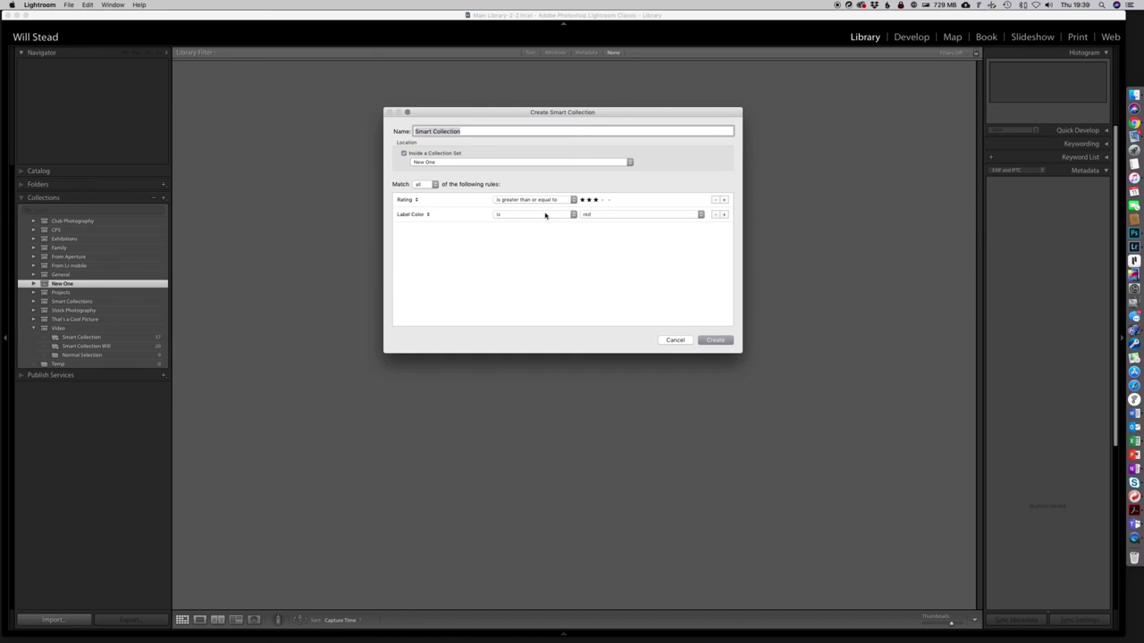
{"action": "left_click", "coordinate": [597, 217]}
{"action": "left_click", "coordinate": [599, 217]}
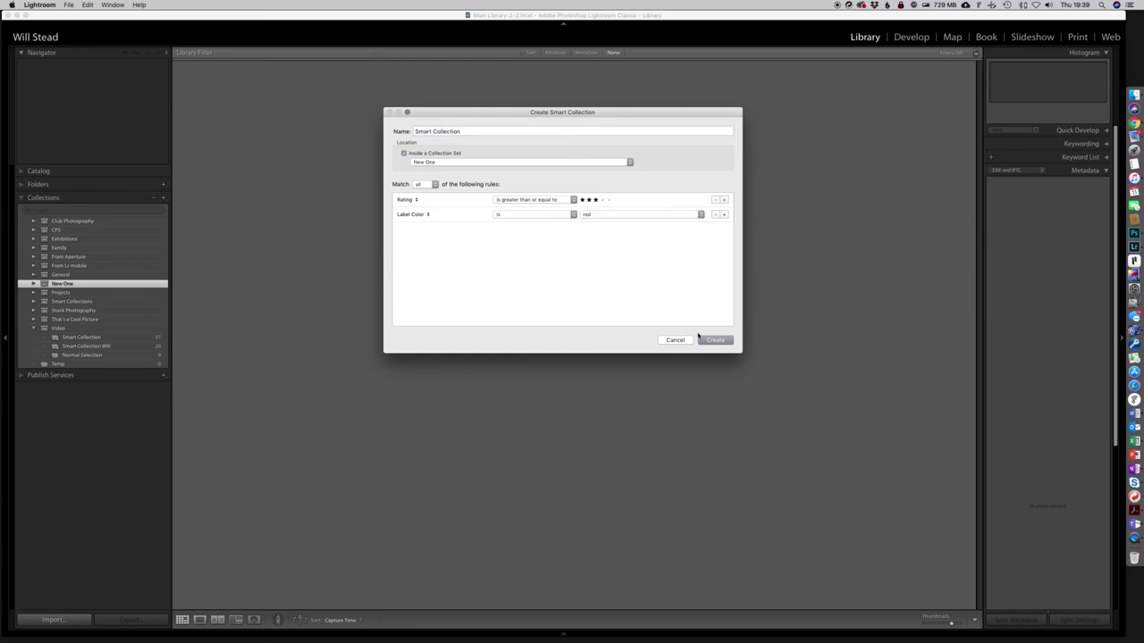
{"action": "key", "text": "Return"}
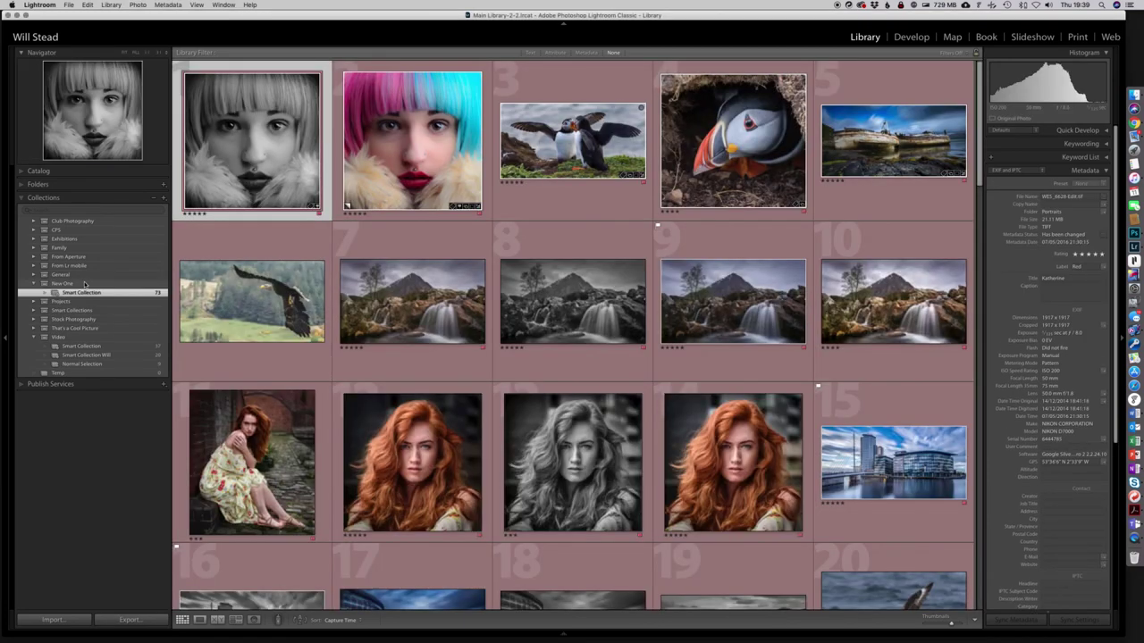